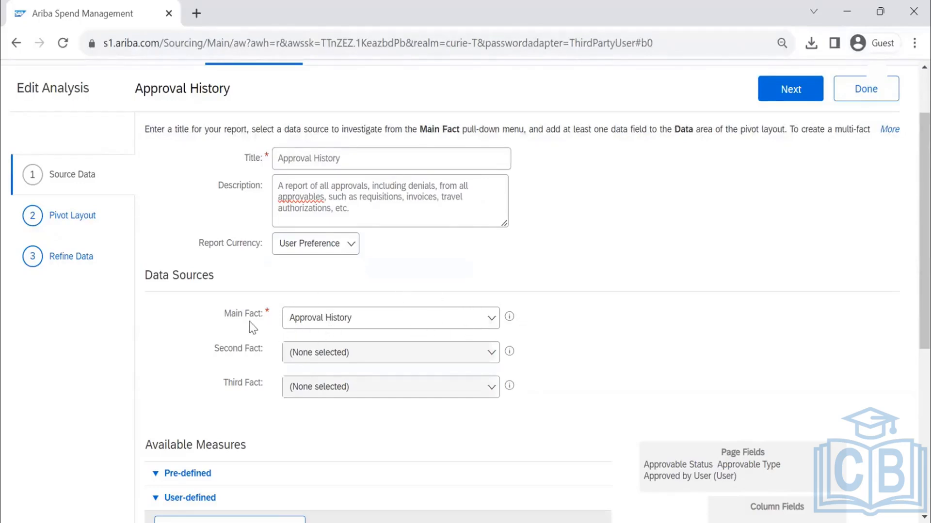
Review the data sources available as the report's Main Fact, keeping the current selection.
click(490, 320)
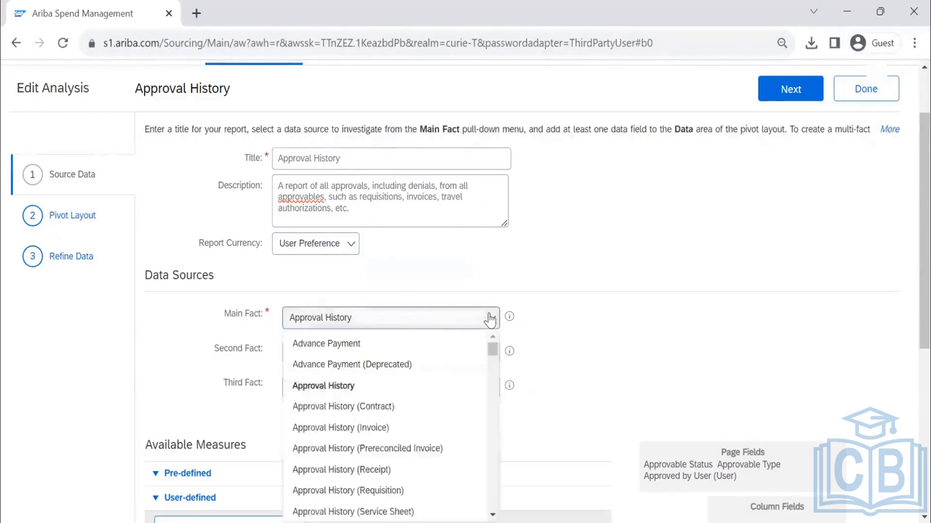
scroll(682, 258, down, 2)
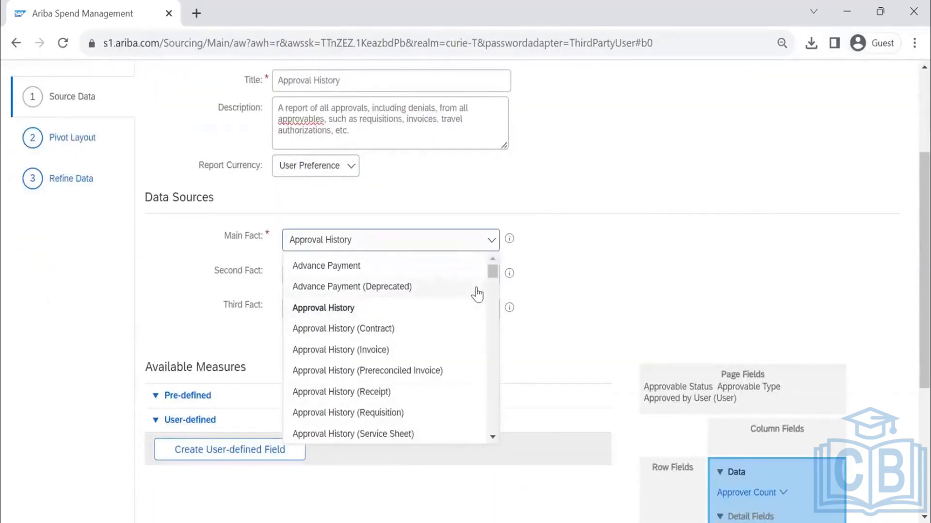
scroll(499, 290, down, 2)
scroll(501, 289, down, 5)
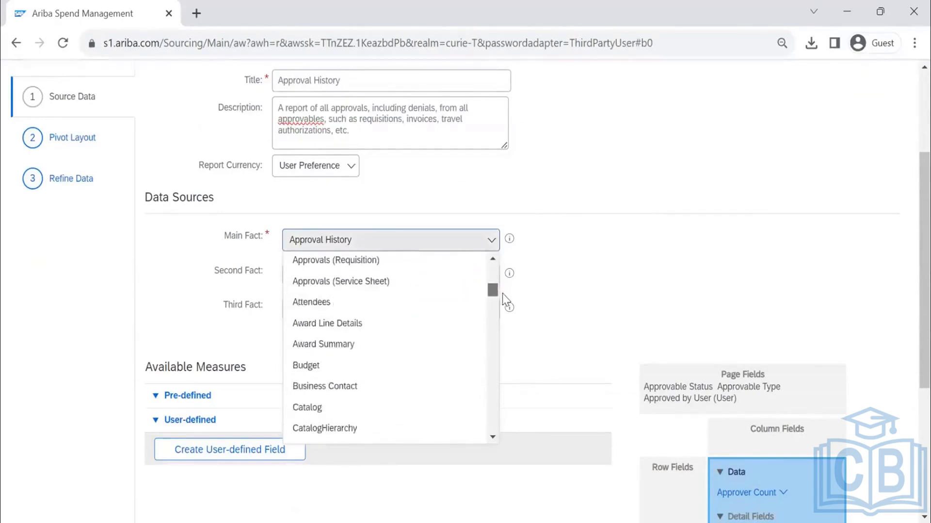
scroll(508, 307, down, 5)
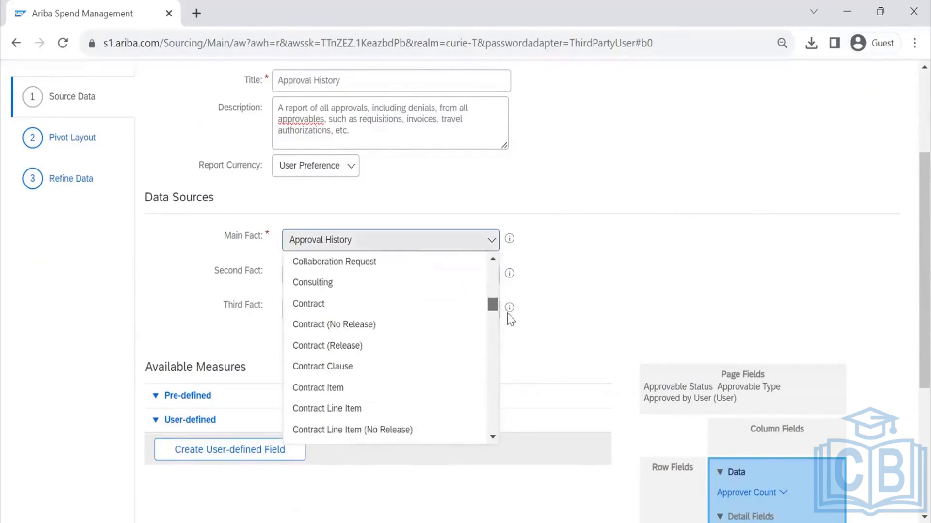
scroll(514, 327, down, 5)
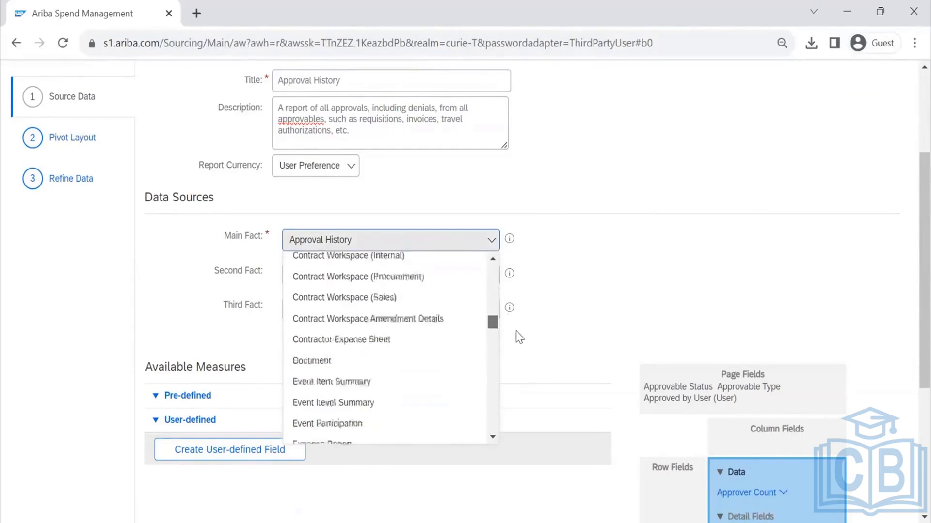
scroll(521, 344, down, 5)
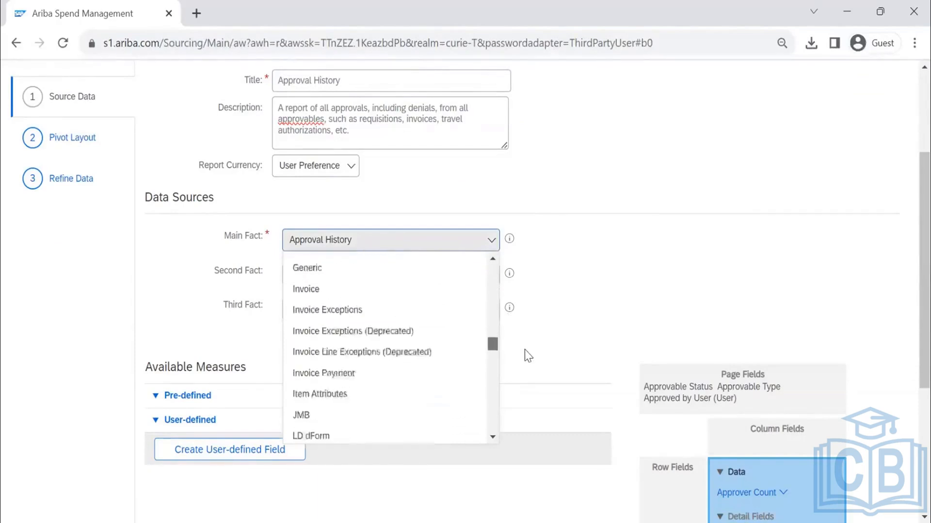
scroll(530, 364, down, 1)
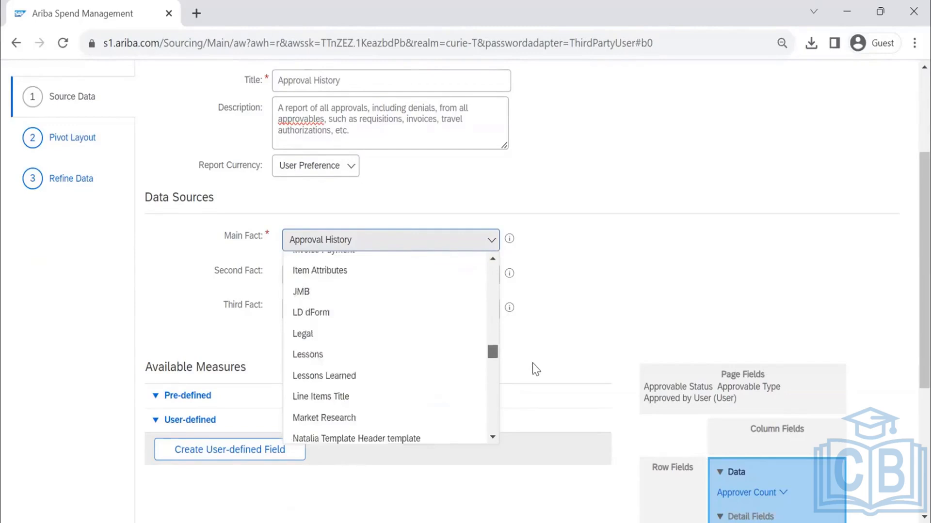
scroll(534, 371, down, 8)
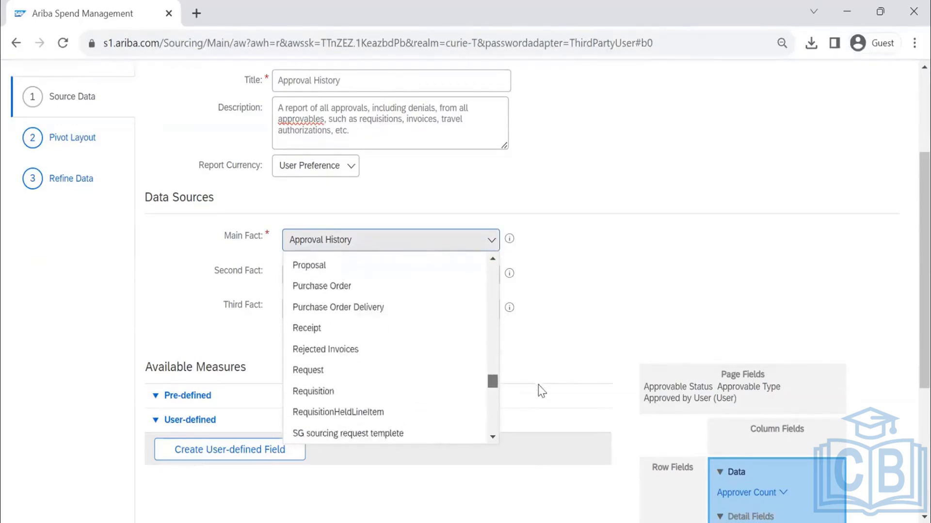
scroll(541, 403, down, 10)
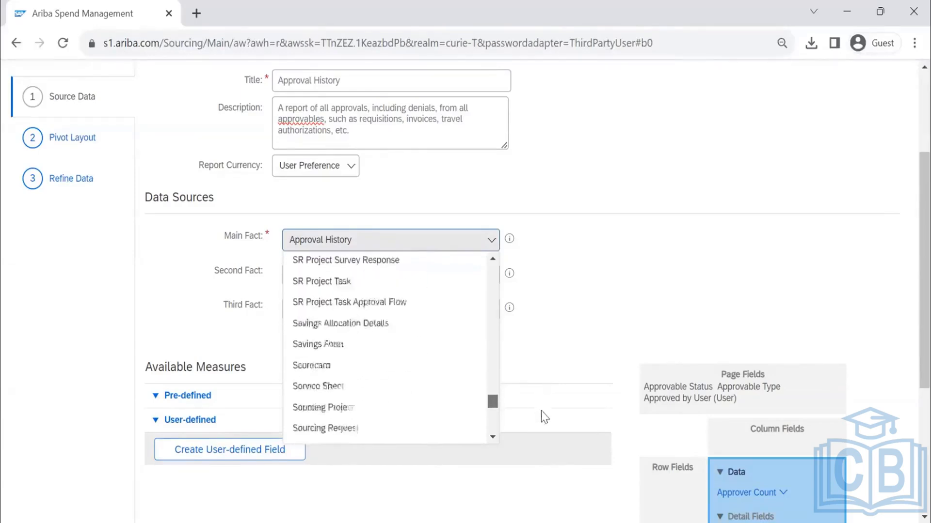
scroll(537, 429, up, 20)
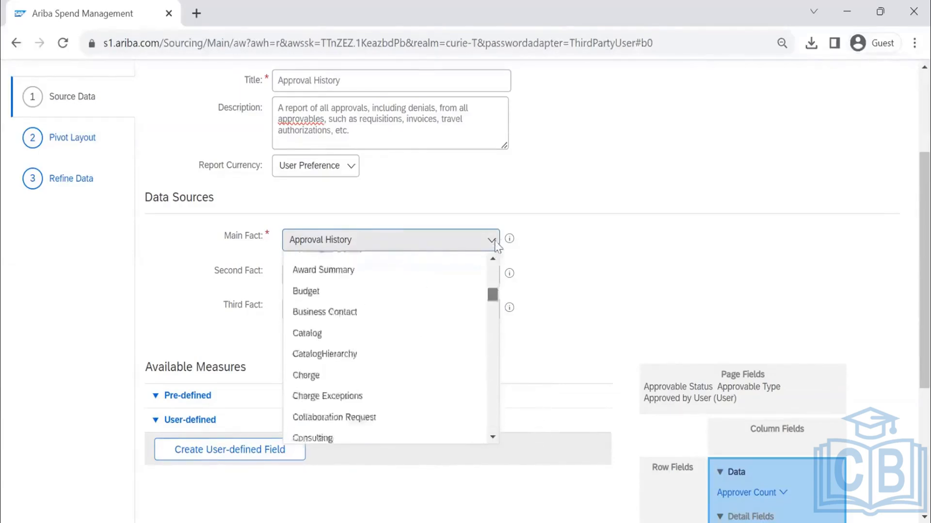
click(616, 255)
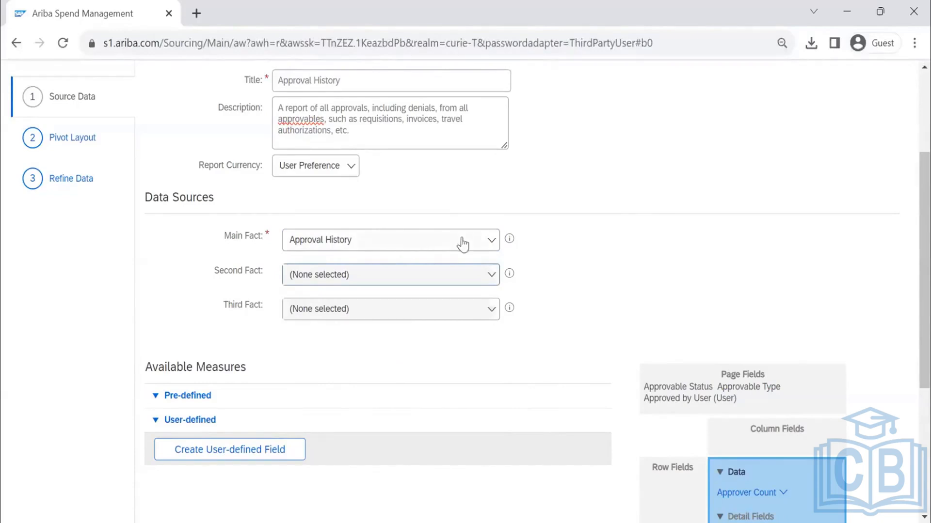
click(489, 241)
click(672, 237)
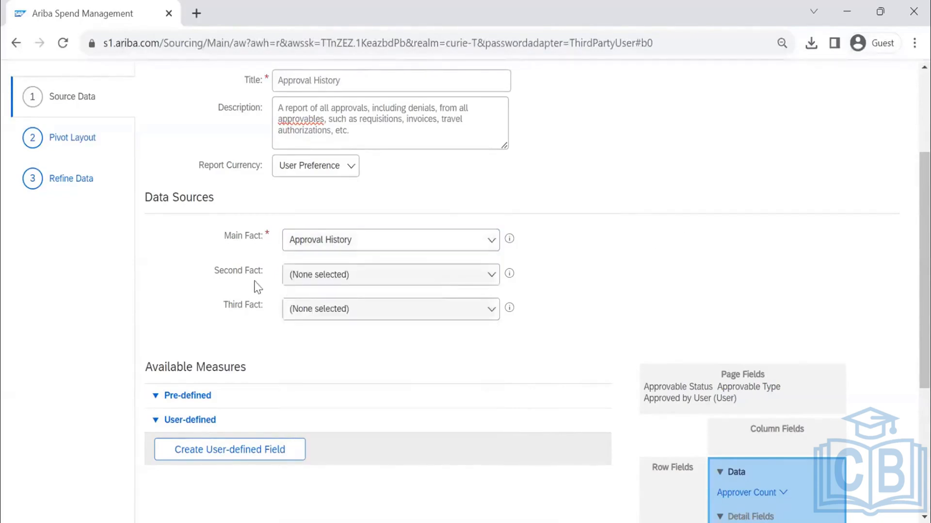
Set the Main Fact to Contract Workspace (Procurement) and review the sources offered for the Second Fact.
click(497, 242)
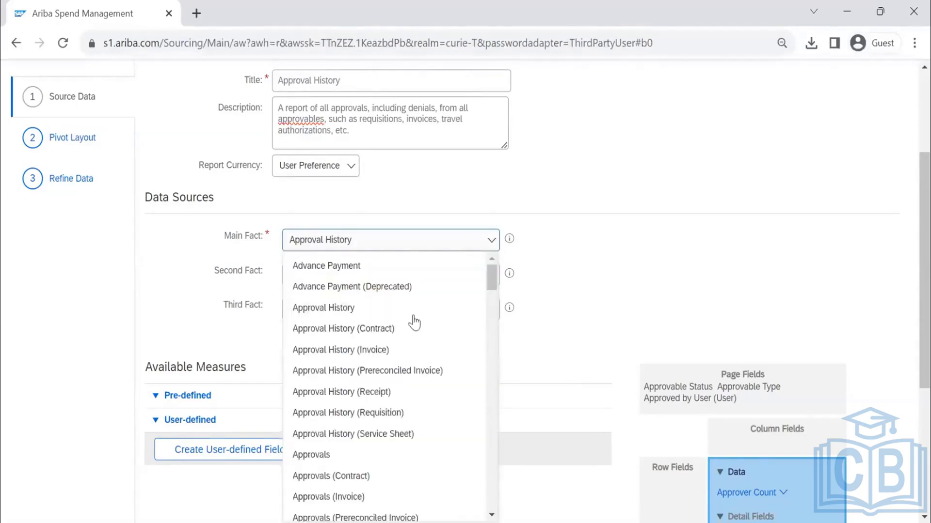
scroll(401, 328, down, 8)
scroll(400, 334, down, 8)
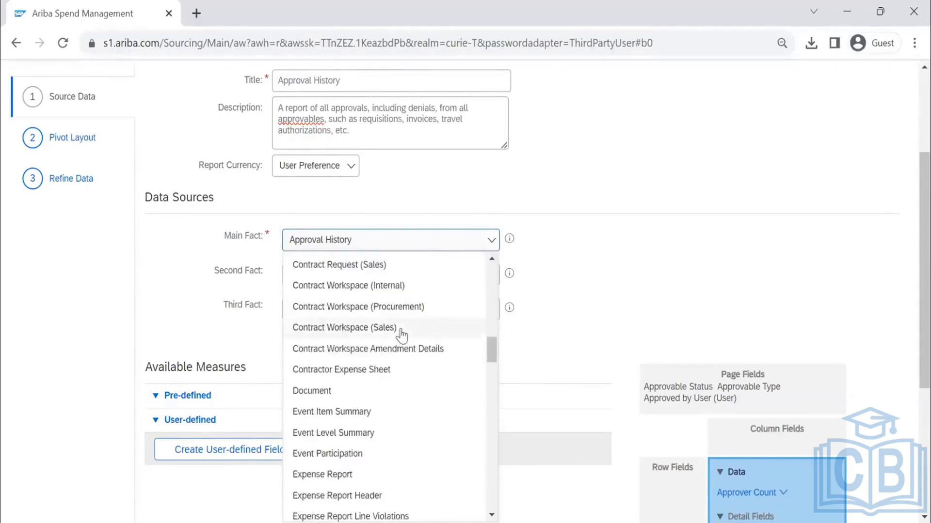
click(395, 307)
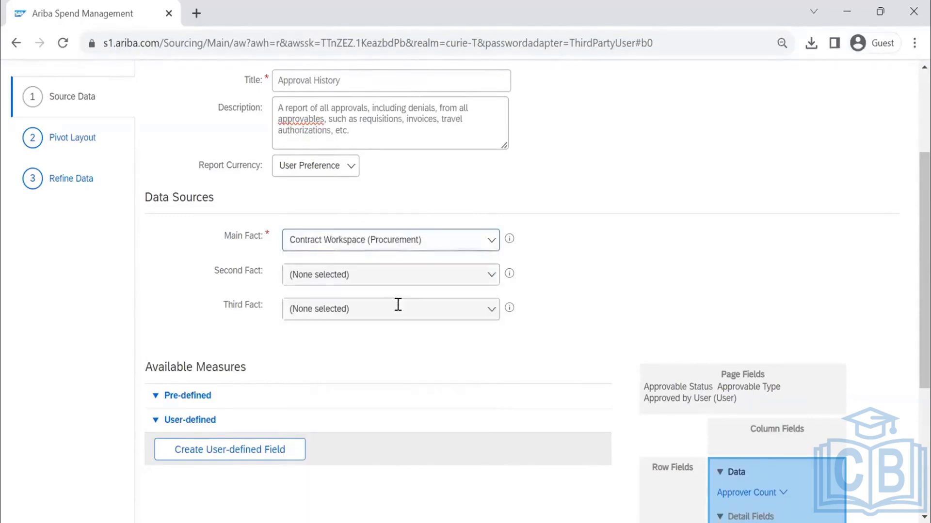
click(491, 278)
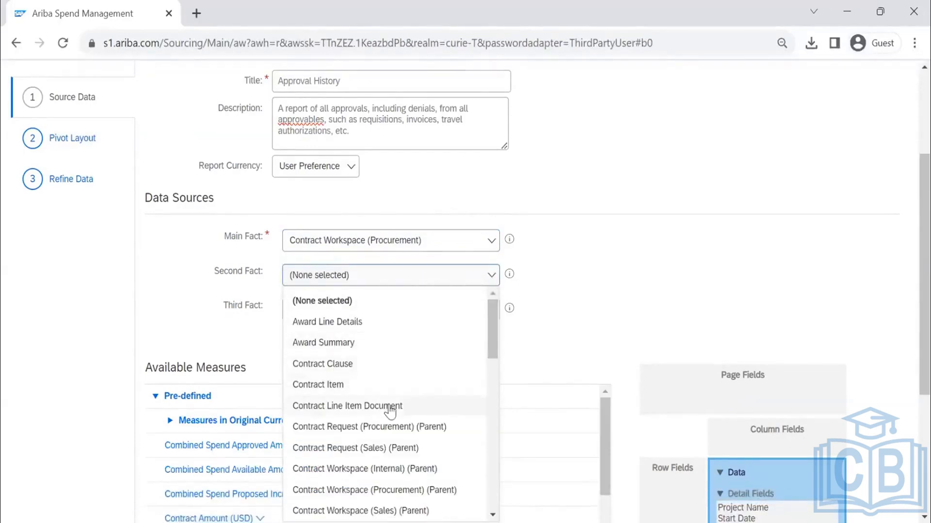
drag(488, 340, 538, 499)
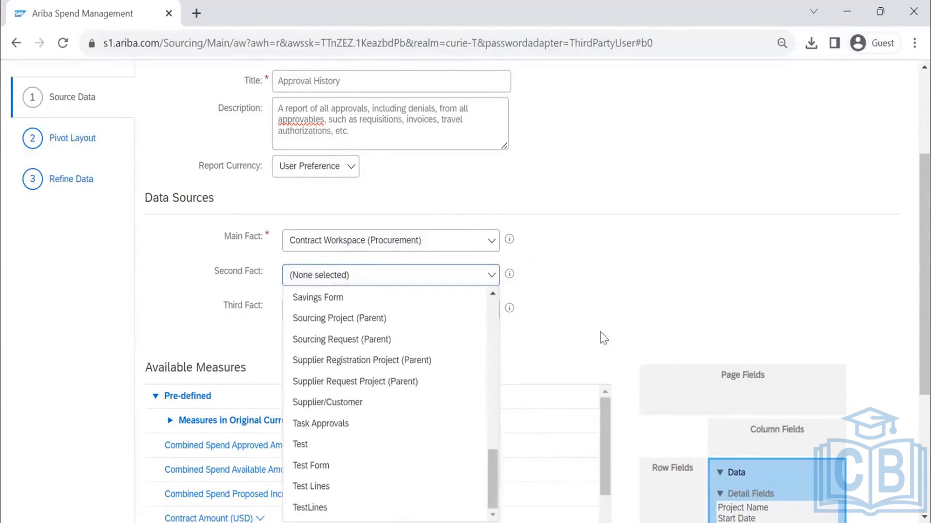
click(599, 277)
Set the report's Main Fact to Approval History.
click(492, 243)
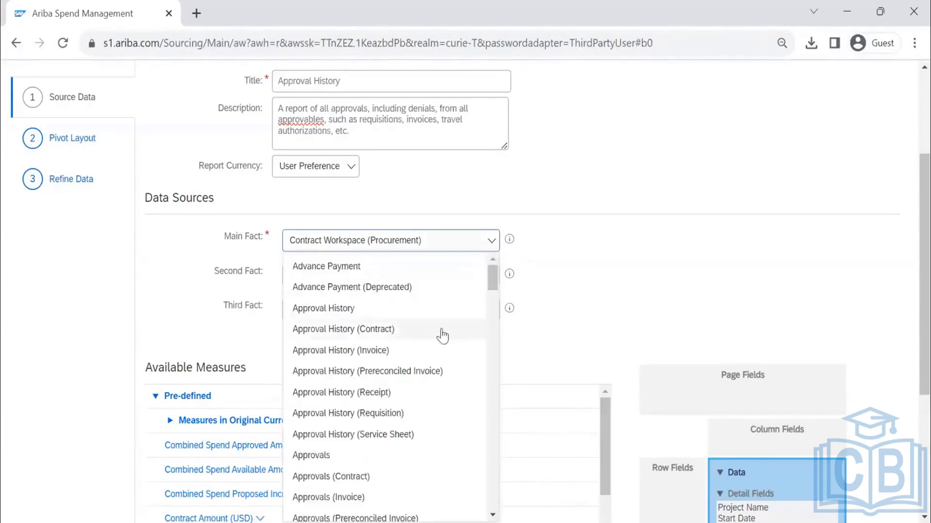
scroll(440, 341, down, 4)
scroll(438, 344, up, 2)
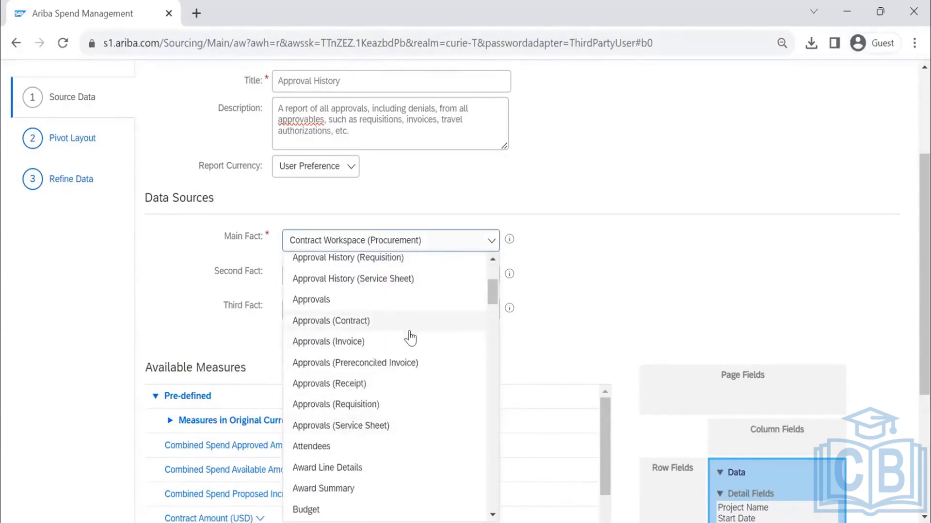
scroll(410, 339, up, 3)
click(402, 307)
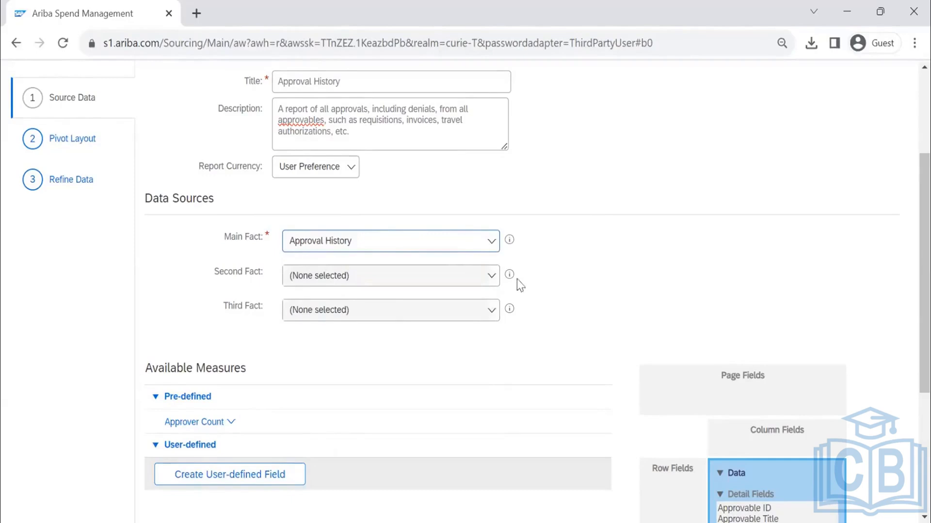
Add the pre-defined Approver Count measure to the report's data area and proceed to the pivot layout.
scroll(477, 314, down, 3)
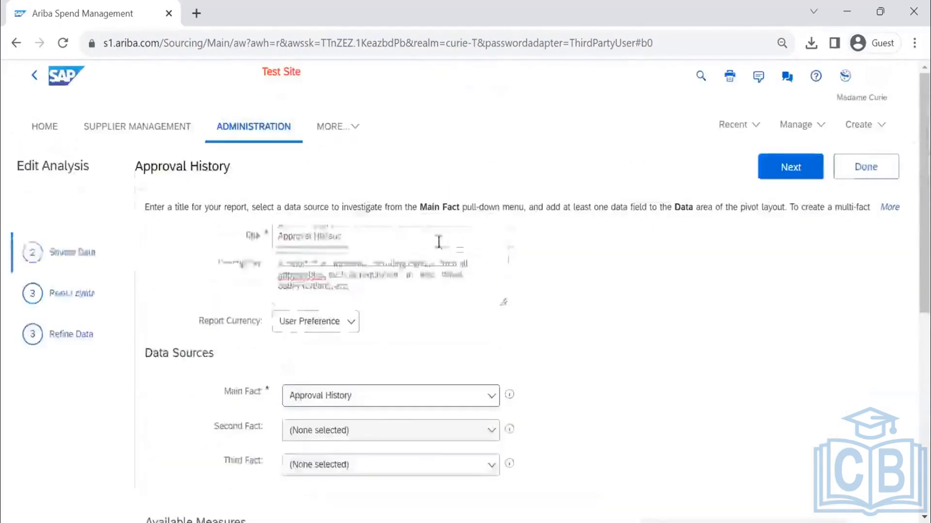
click(791, 167)
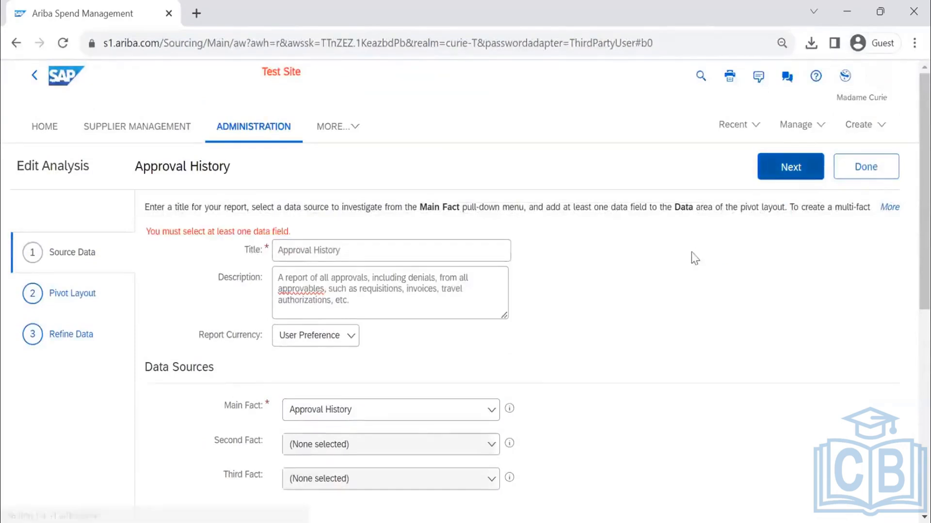
scroll(318, 278, down, 8)
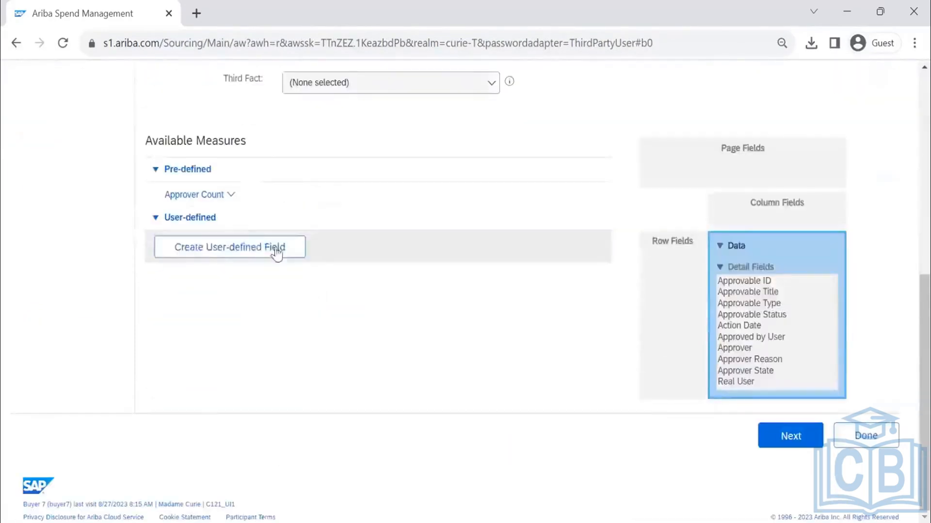
click(231, 196)
click(248, 229)
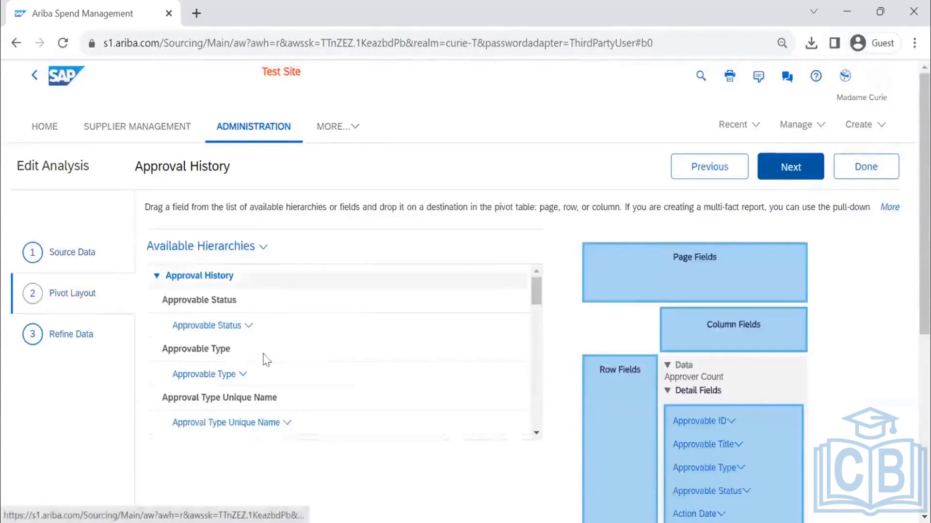
Examine the available Approval History hierarchies and the page, column, row and detail field areas of the pivot layout.
scroll(910, 251, down, 3)
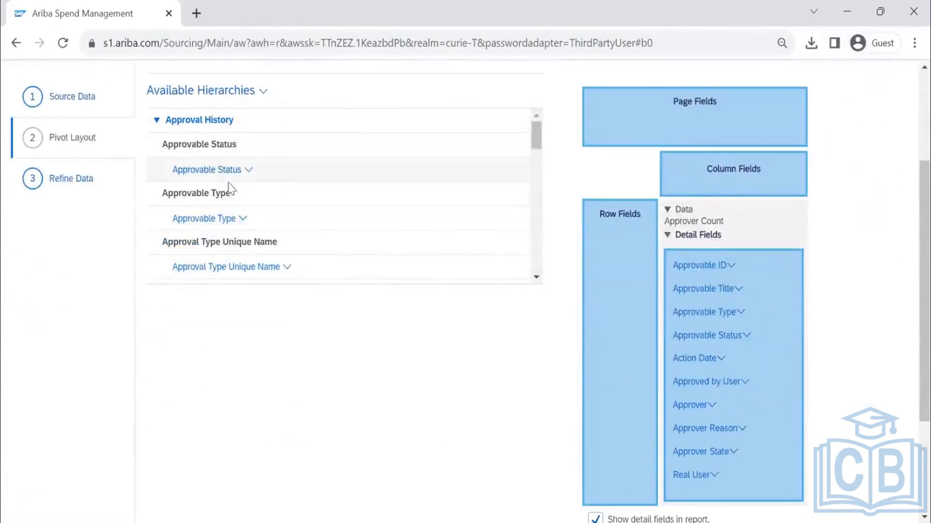
scroll(276, 201, down, 2)
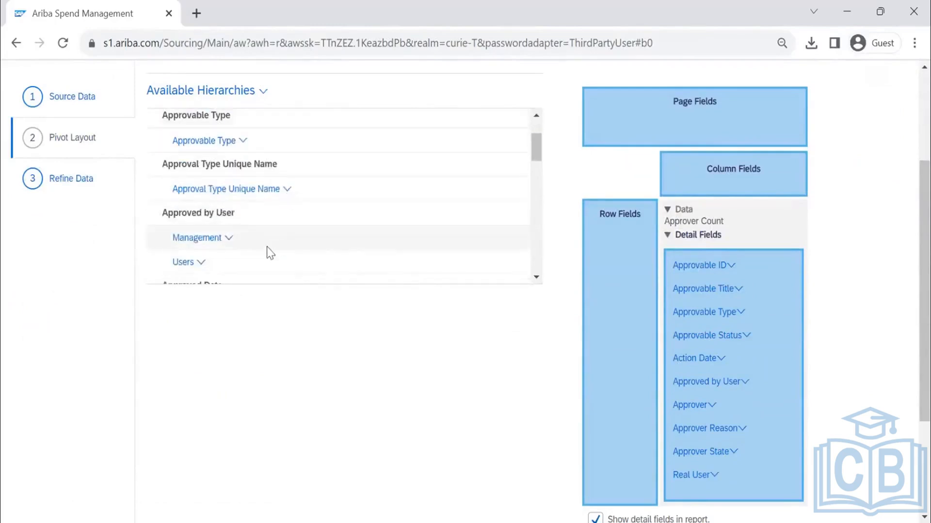
scroll(270, 252, down, 6)
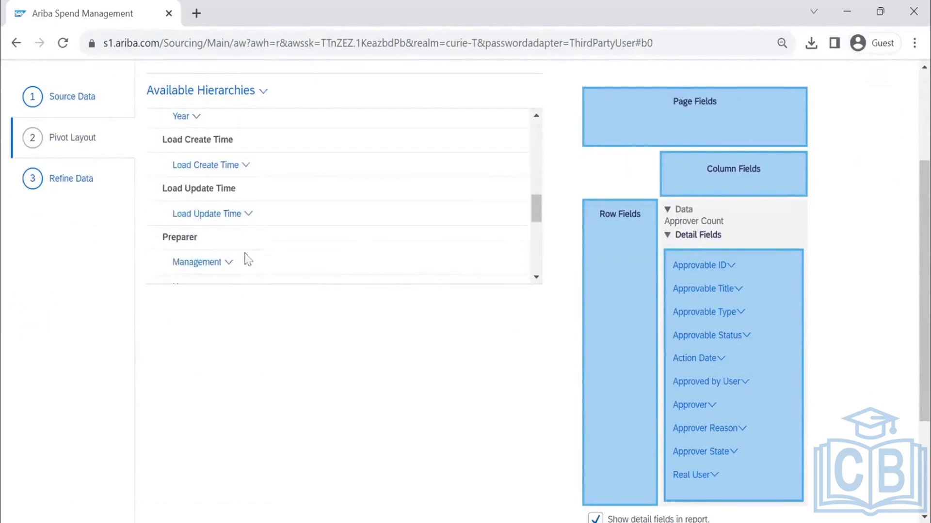
scroll(223, 243, down, 3)
scroll(217, 225, up, 1)
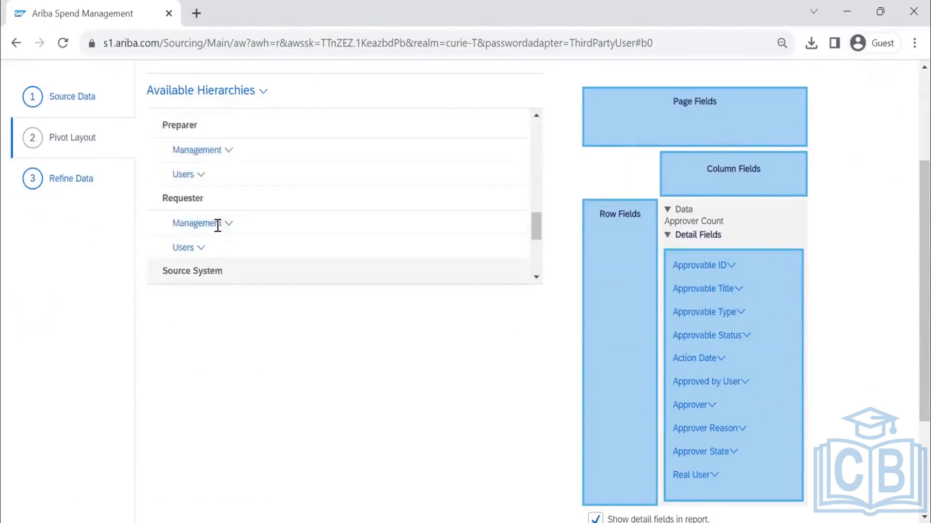
scroll(217, 225, up, 3)
scroll(206, 234, down, 2)
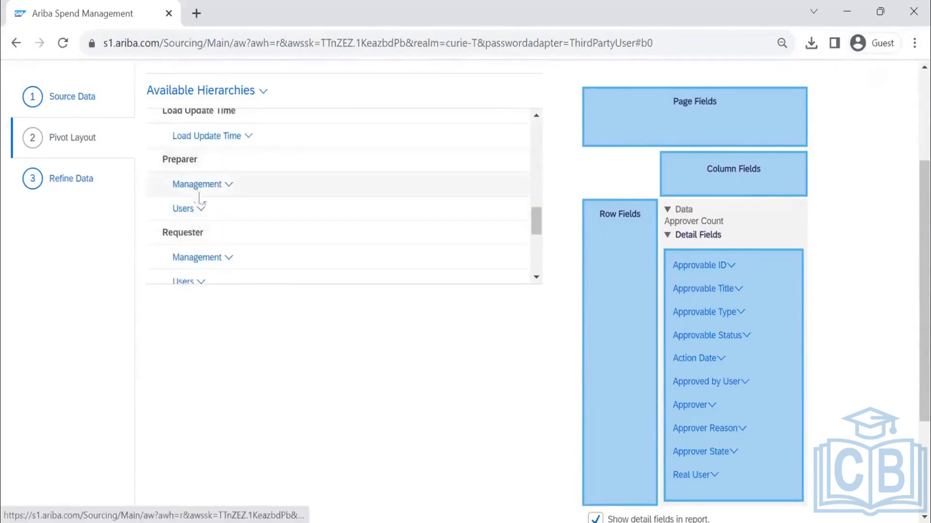
scroll(204, 224, down, 2)
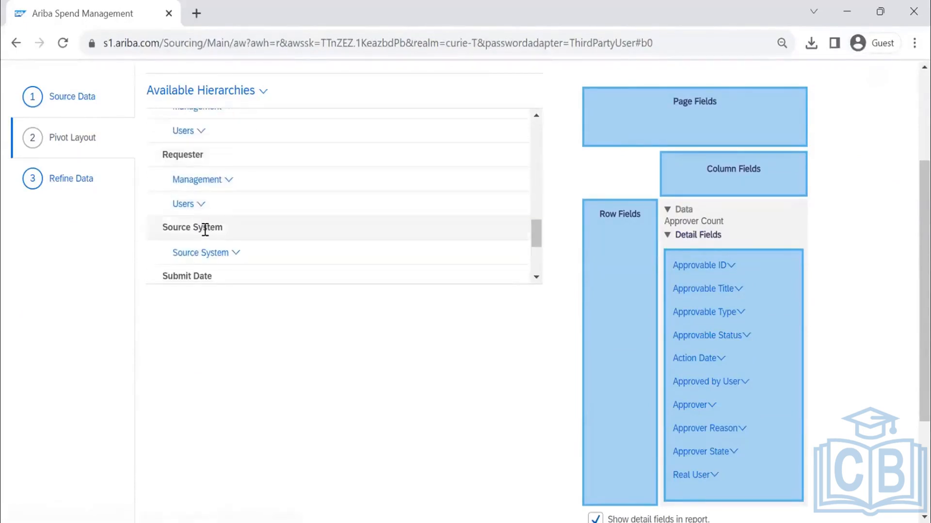
scroll(249, 234, down, 3)
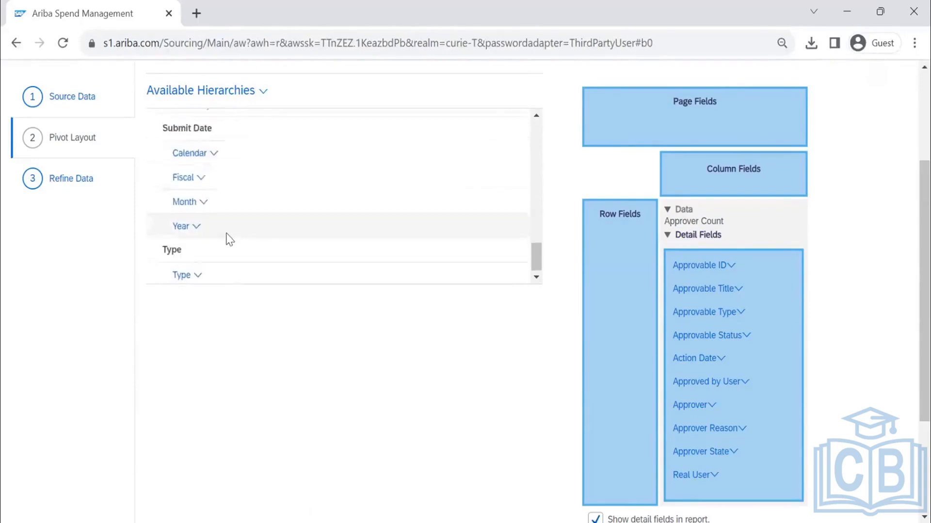
scroll(226, 241, down, 2)
scroll(226, 241, up, 2)
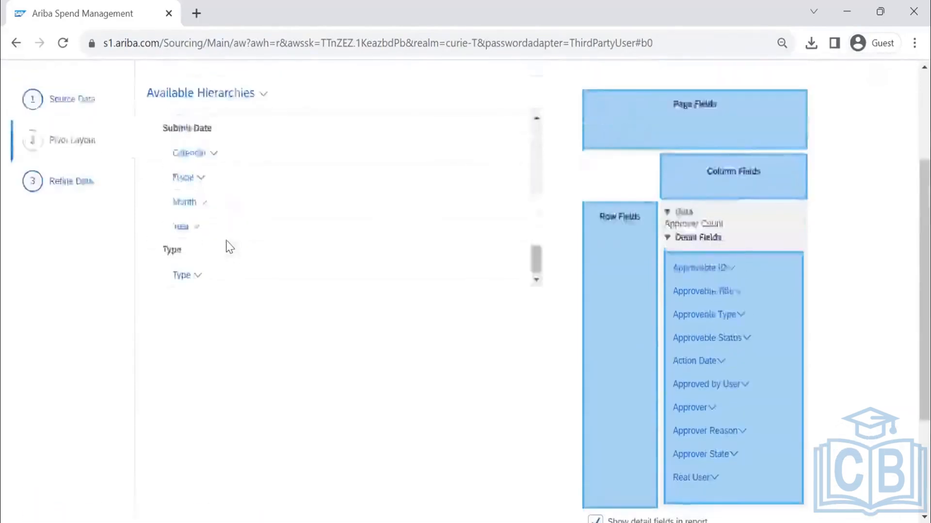
scroll(230, 247, up, 8)
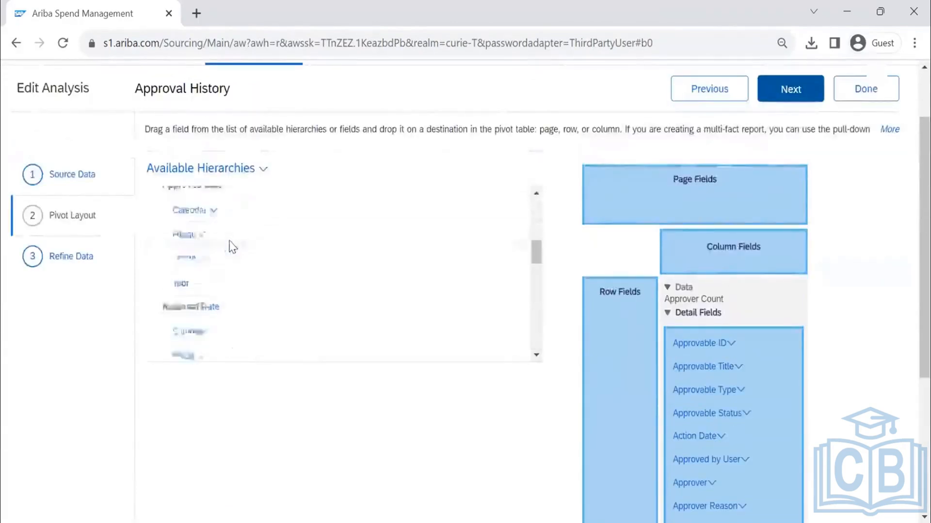
scroll(230, 252, down, 6)
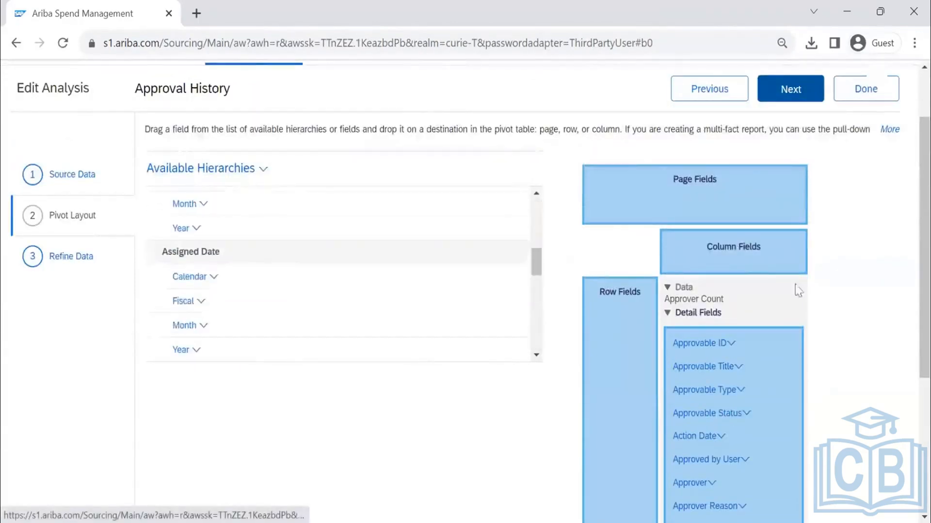
scroll(703, 329, down, 3)
scroll(361, 172, down, 5)
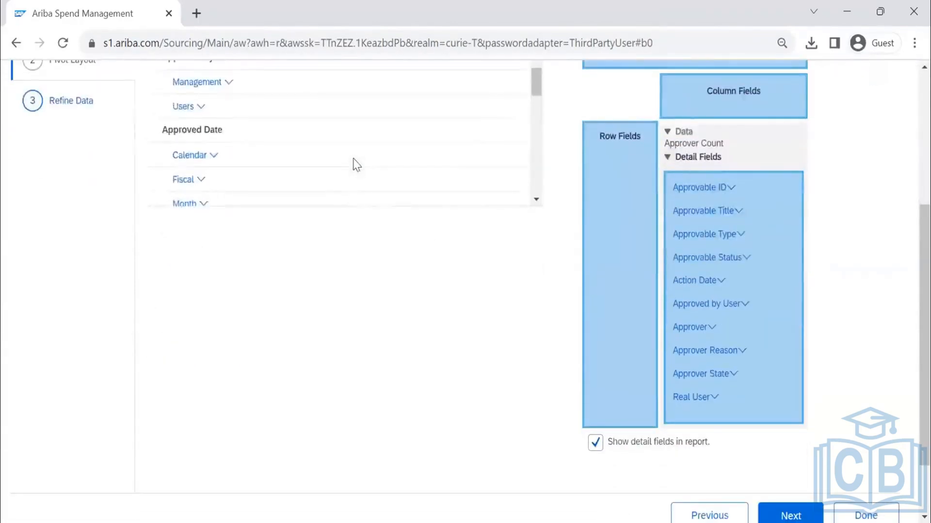
Add the Preparer's Users hierarchy to the pivot layout as a page field.
scroll(354, 166, down, 2)
scroll(354, 167, up, 3)
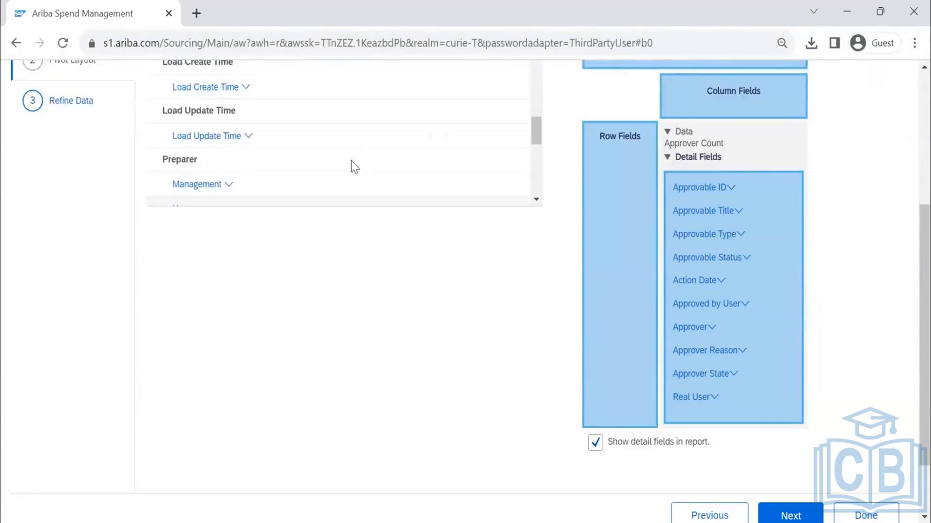
scroll(353, 166, down, 2)
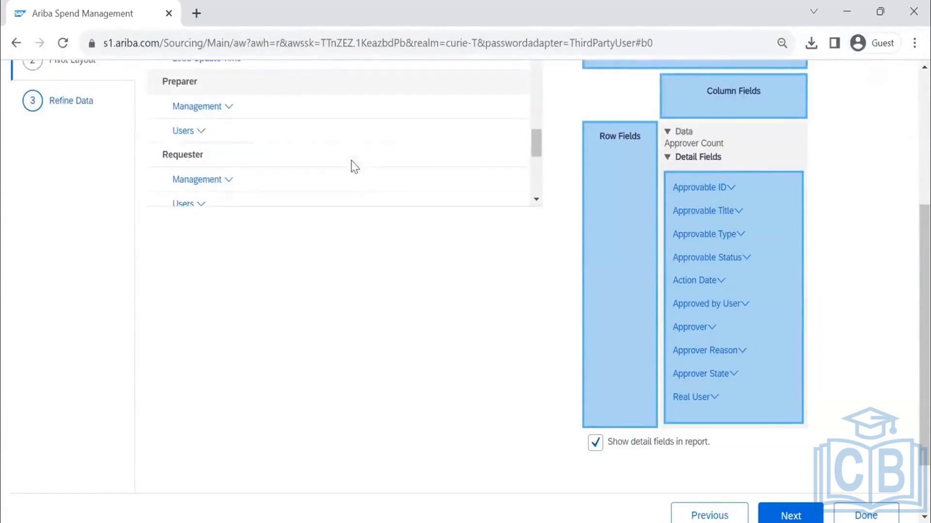
click(196, 132)
click(225, 162)
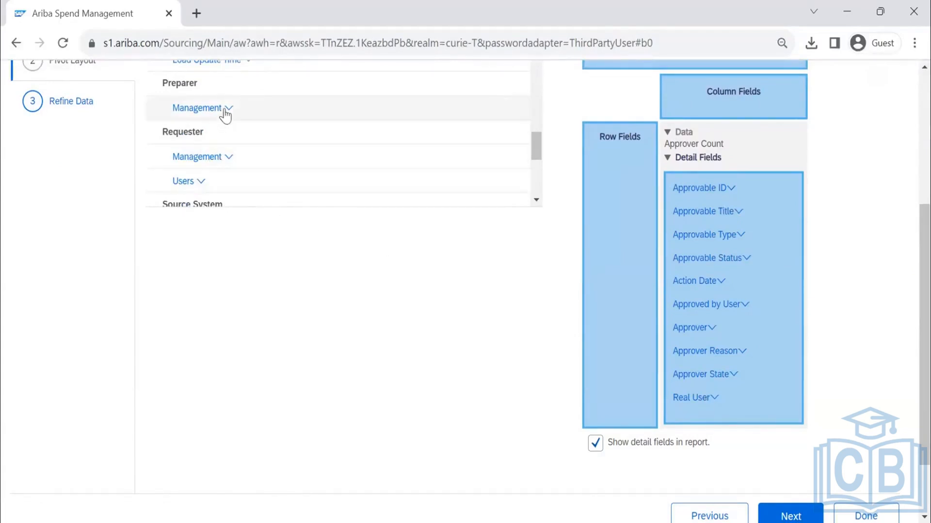
Add the Requester's Users hierarchy as a row field and check where the placed field can be moved.
click(201, 182)
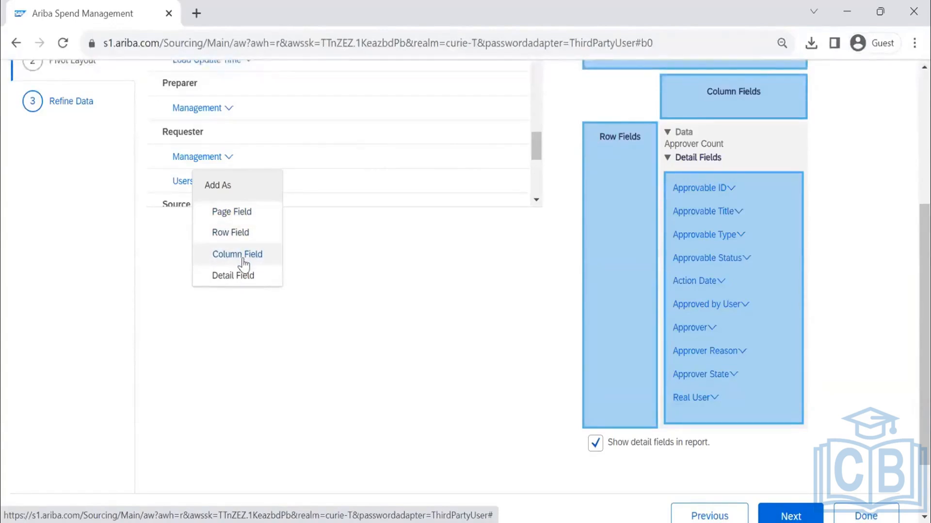
click(238, 233)
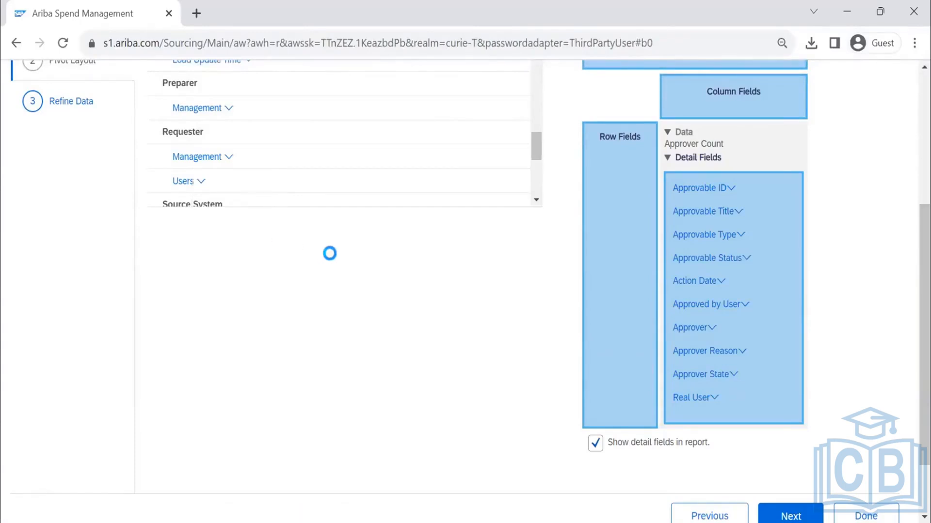
click(634, 158)
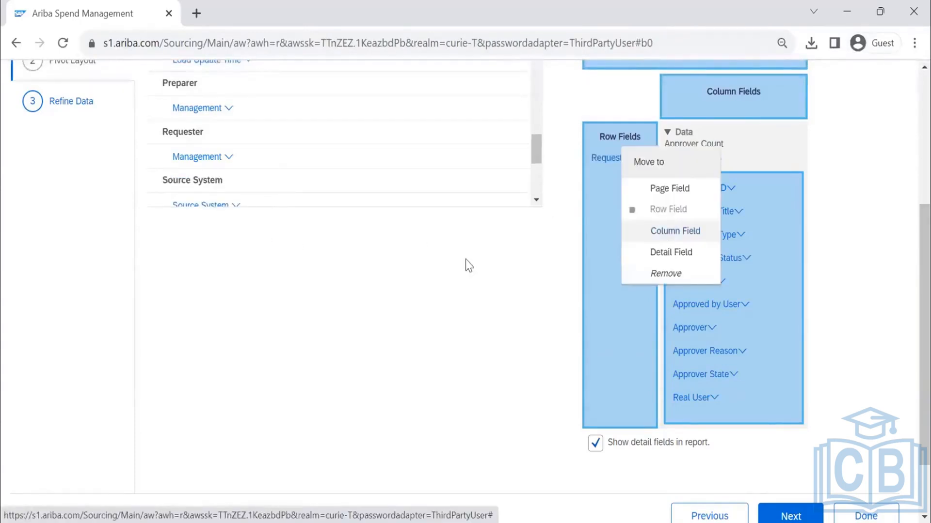
click(466, 261)
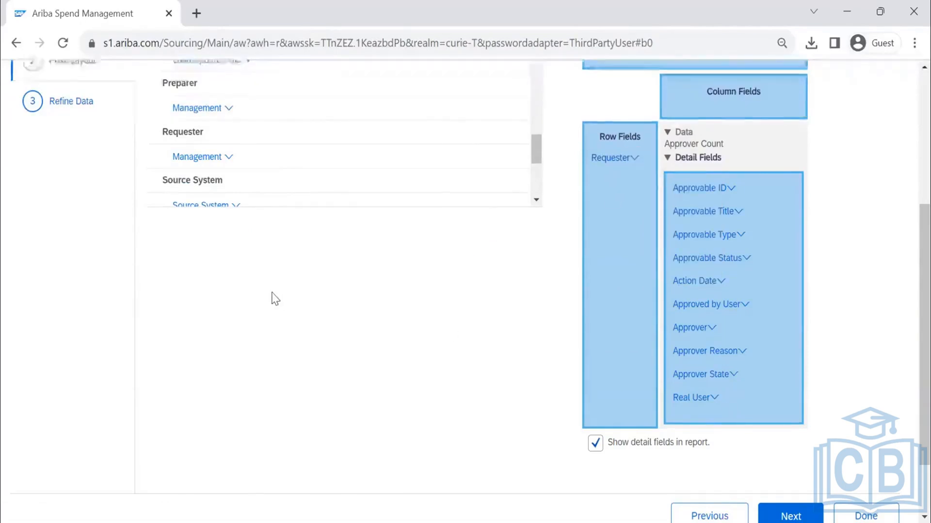
Switch the pivot layout's source list from Available Hierarchies to Available Fields.
scroll(273, 298, up, 2)
scroll(273, 297, up, 3)
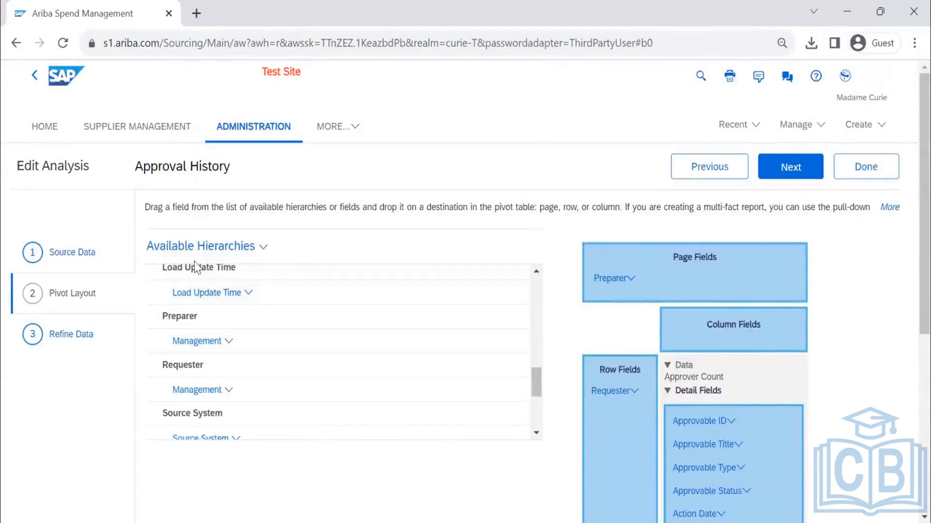
click(263, 247)
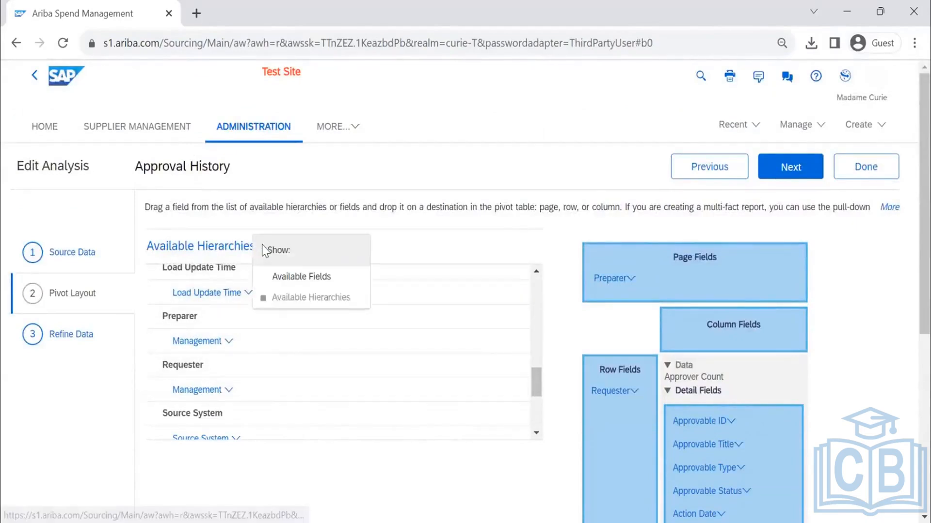
click(283, 289)
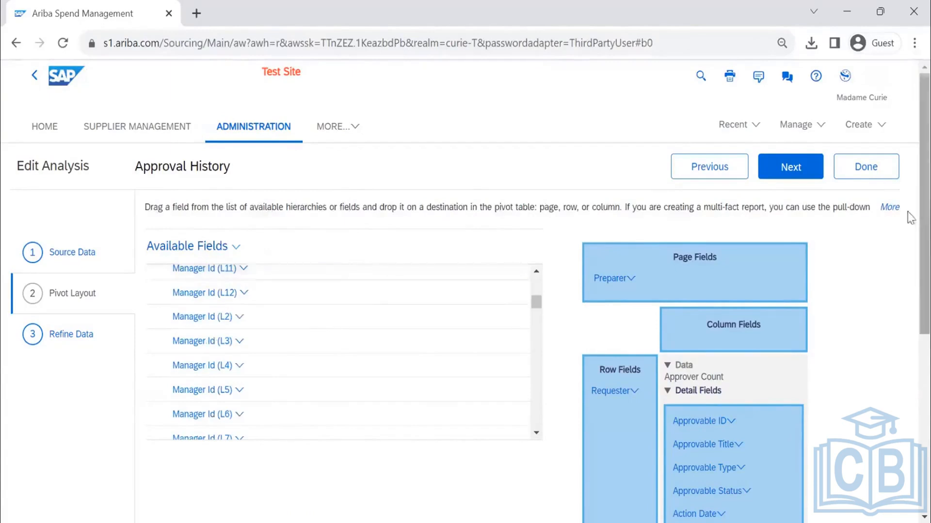
Examine the individual Approval History fields available for the pivot layout, from Approved by User through Requester and Source System.
scroll(910, 286, down, 2)
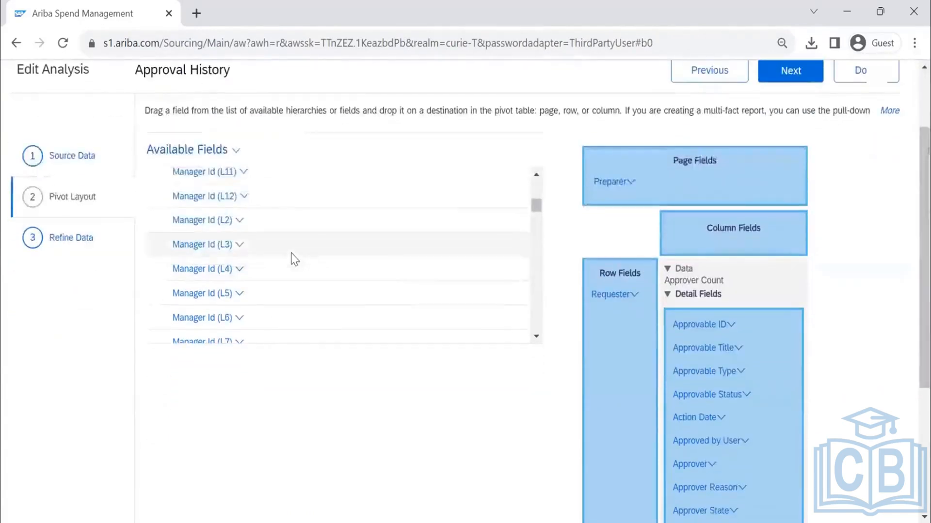
scroll(294, 261, up, 5)
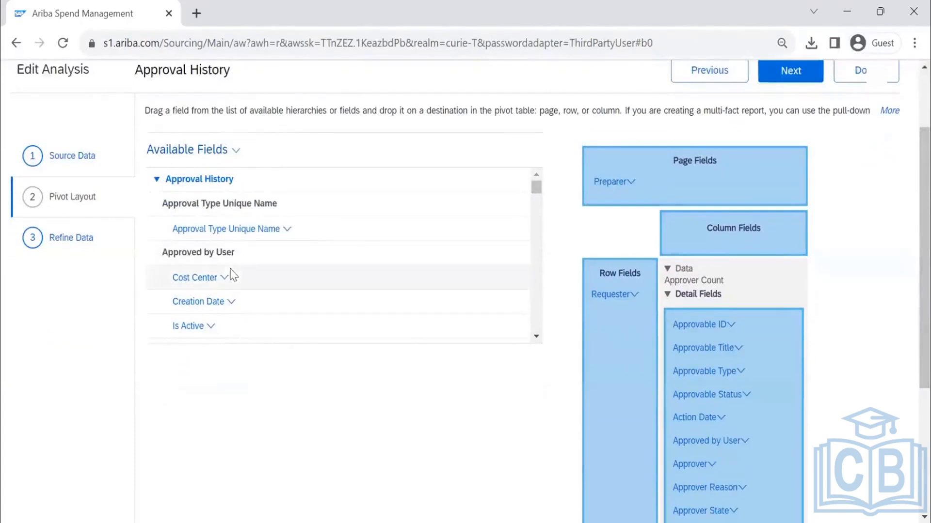
scroll(252, 275, down, 2)
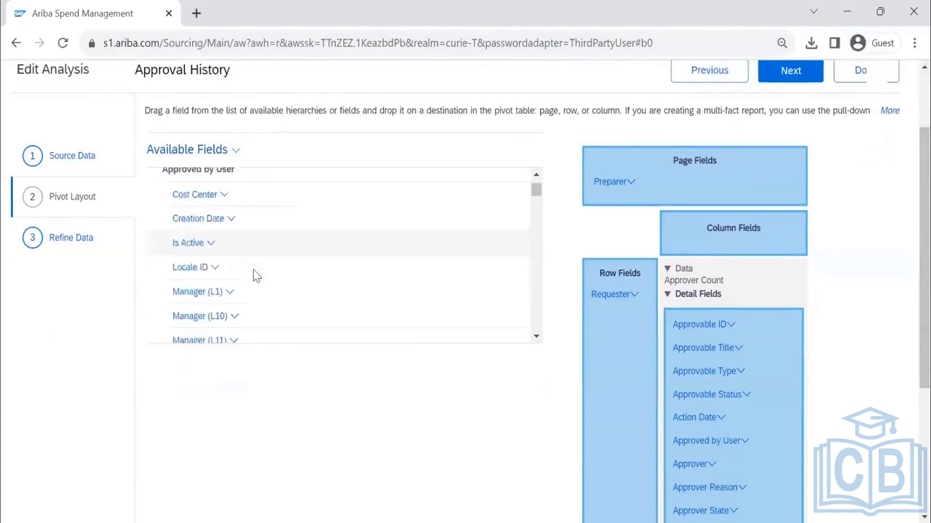
scroll(253, 269, down, 10)
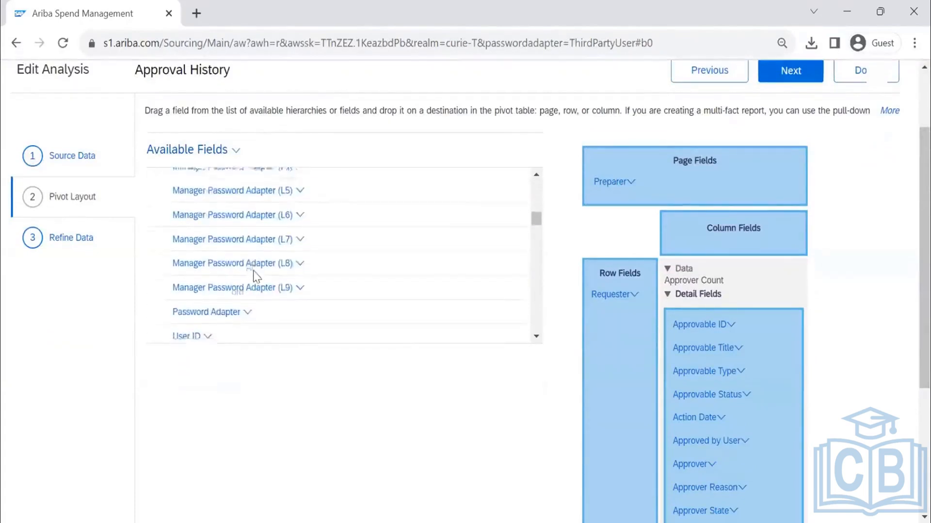
scroll(253, 270, down, 10)
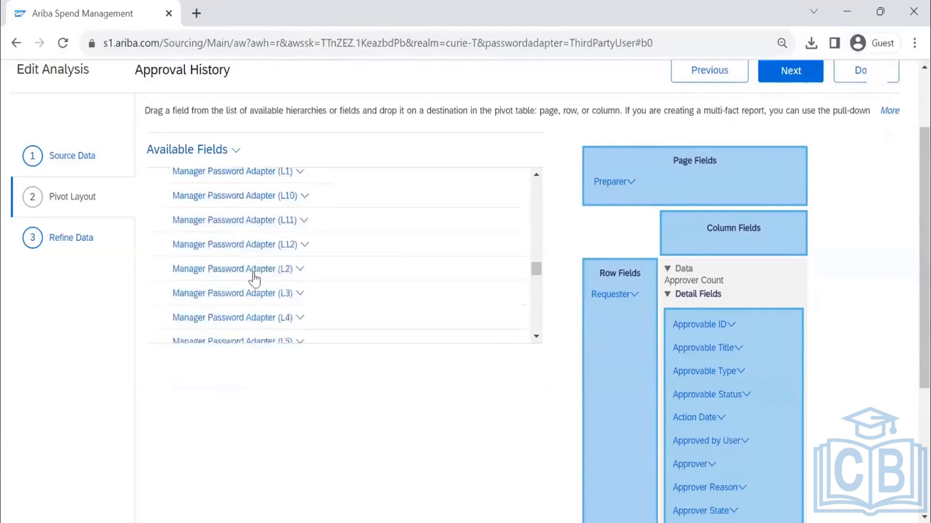
scroll(254, 279, down, 2)
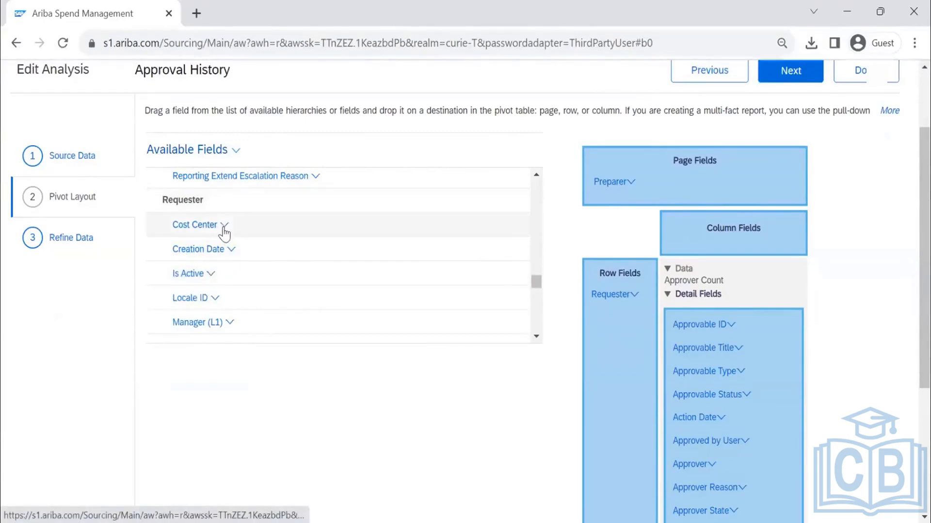
scroll(230, 251, down, 2)
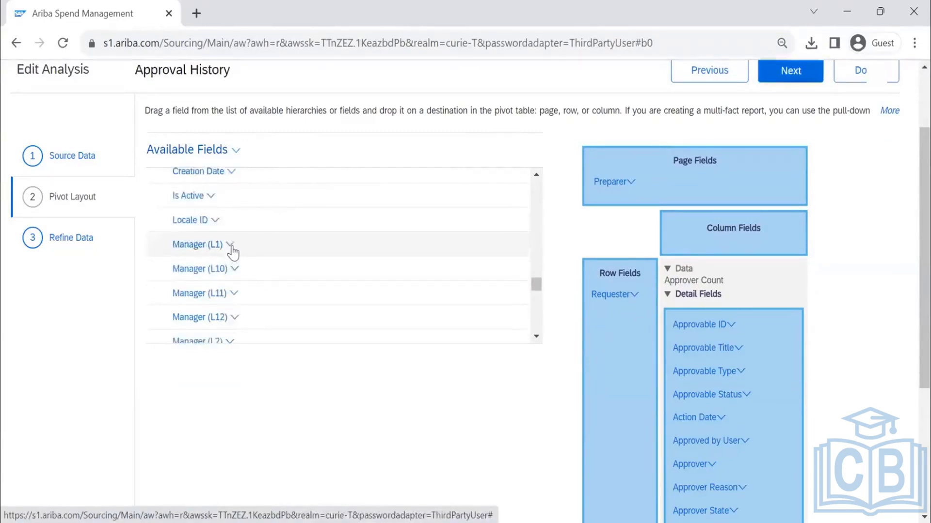
scroll(232, 252, down, 8)
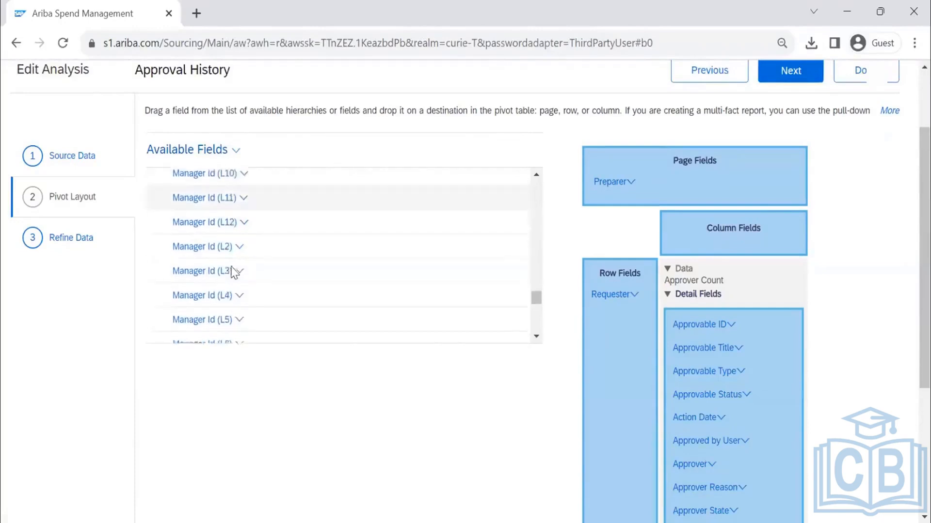
scroll(234, 272, down, 12)
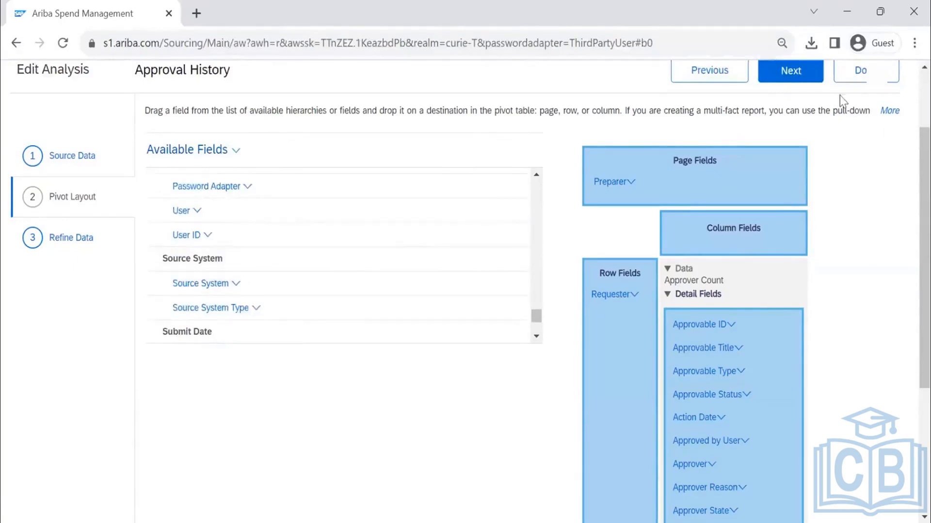
Proceed to Refine Data and filter Submit Date by the fixed date range from 1/1/2022 to 12/31/2023.
click(786, 81)
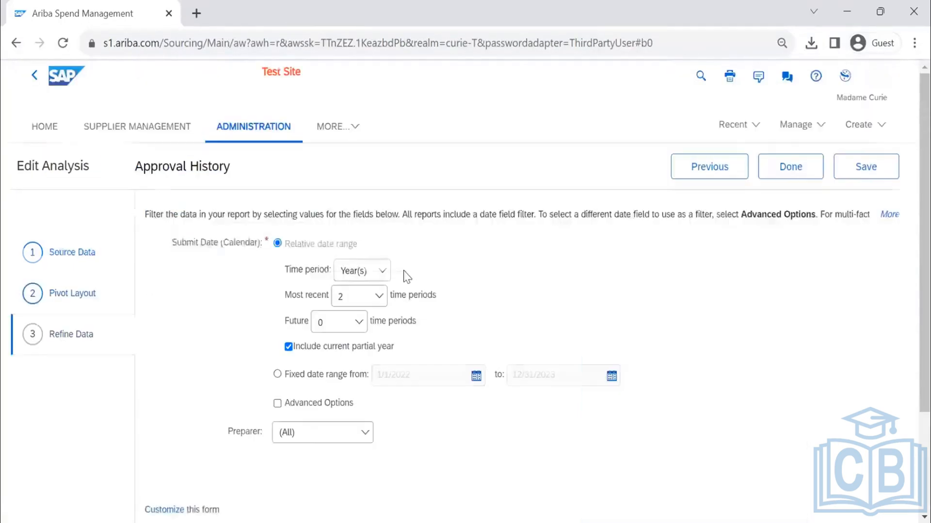
scroll(491, 277, down, 2)
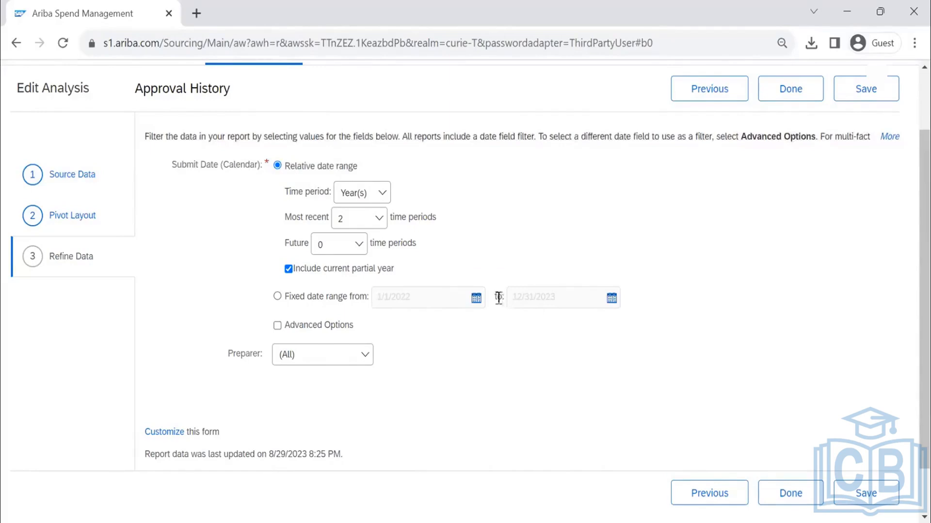
click(278, 297)
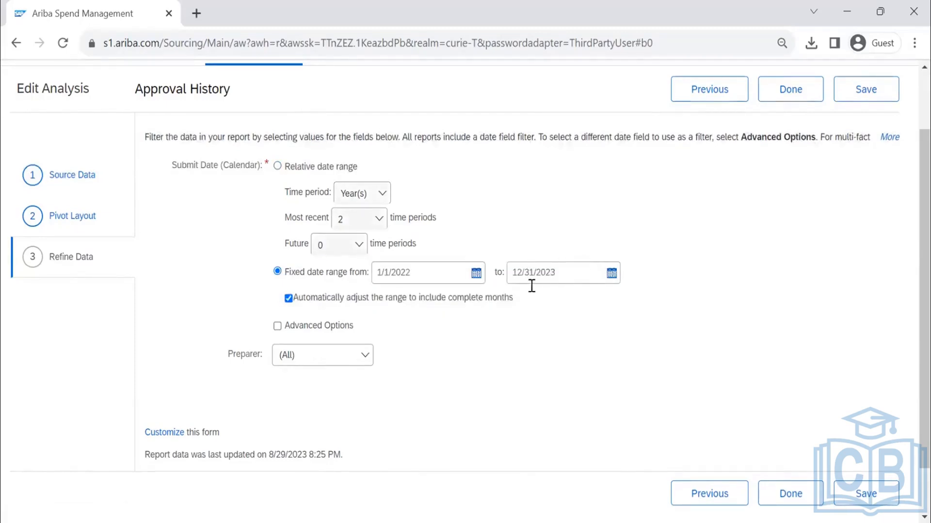
Enable Advanced Options for the date filter and review the date fields available for refining, keeping Submit Date.
click(278, 327)
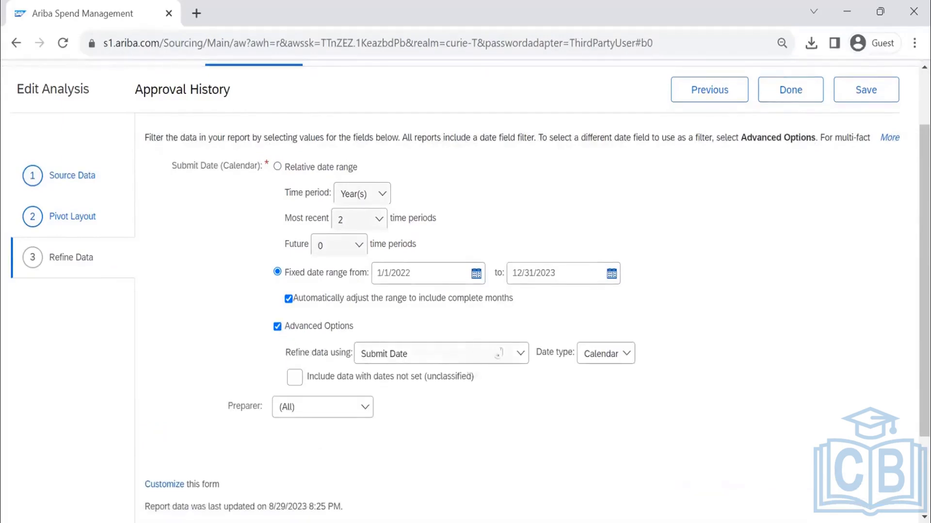
click(476, 354)
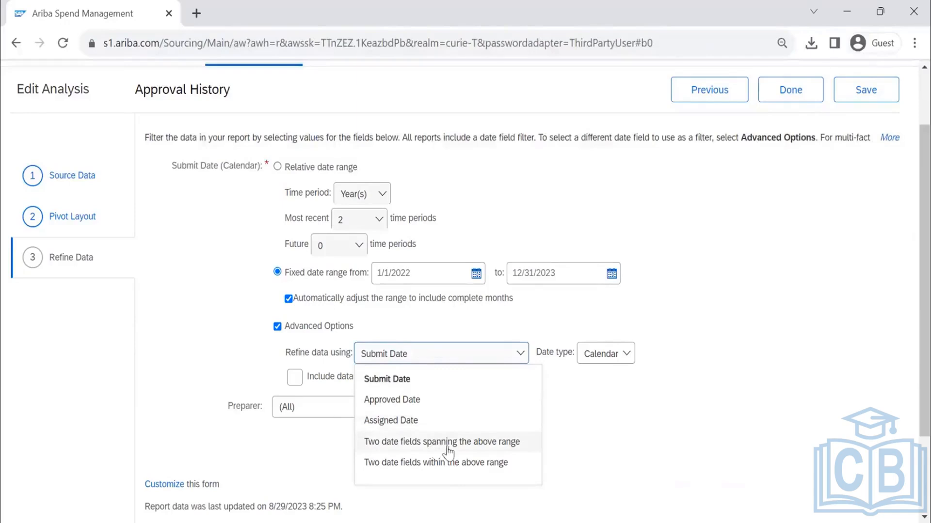
click(642, 425)
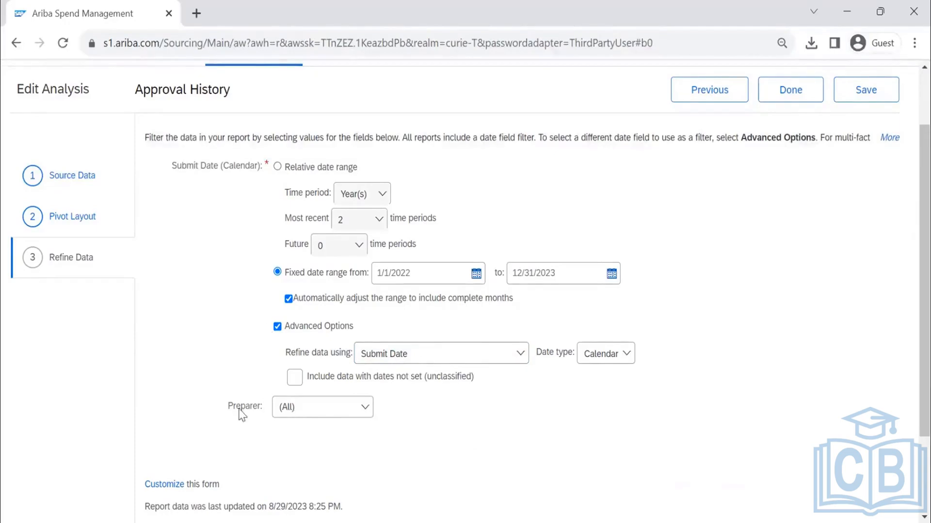
Open the selection of other users for the Preparer filter and search for users containing "buyer".
scroll(259, 415, down, 2)
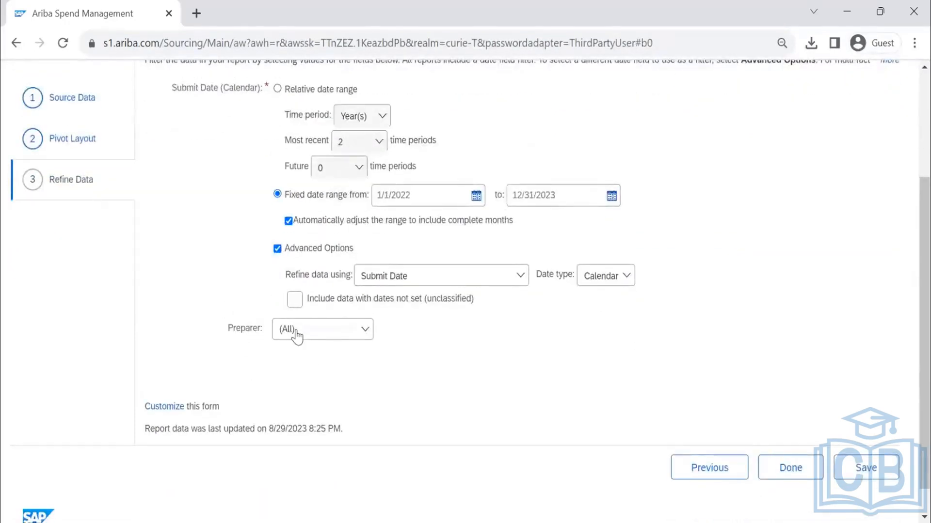
click(315, 335)
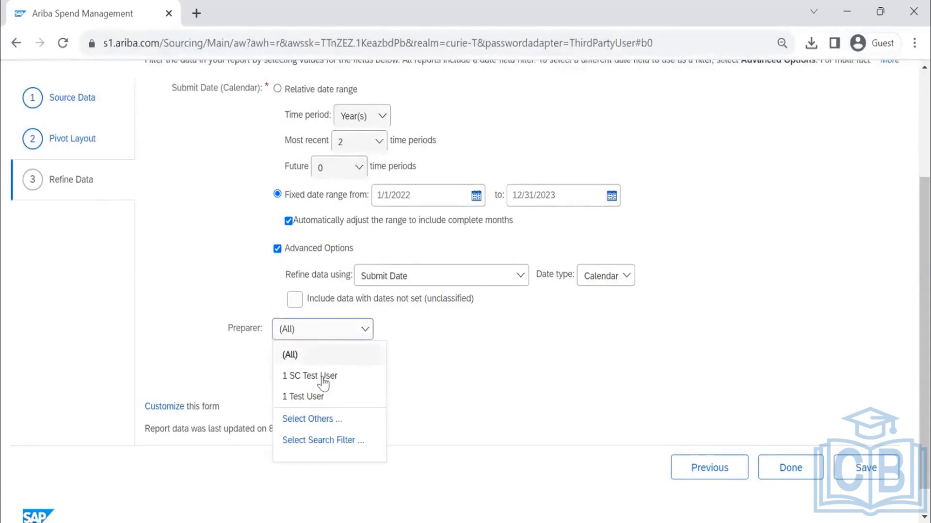
click(322, 420)
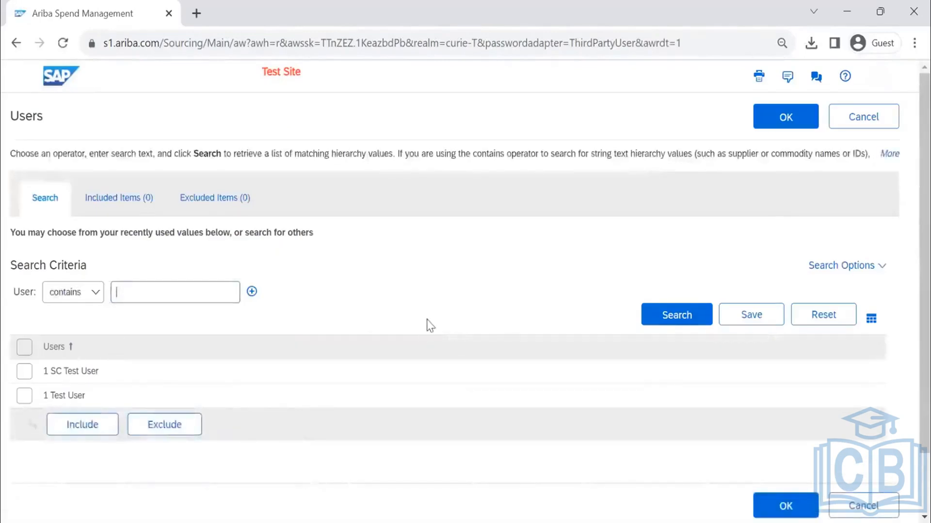
text(buyer)
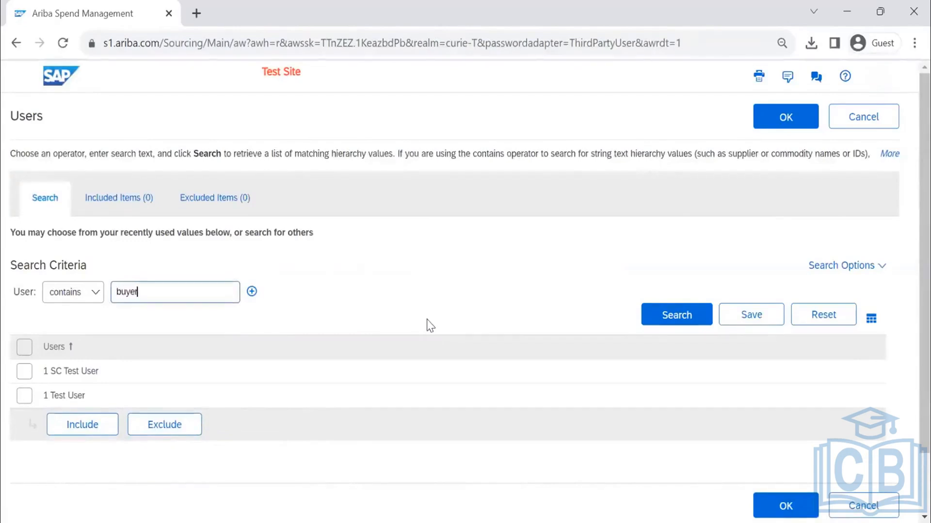
click(702, 320)
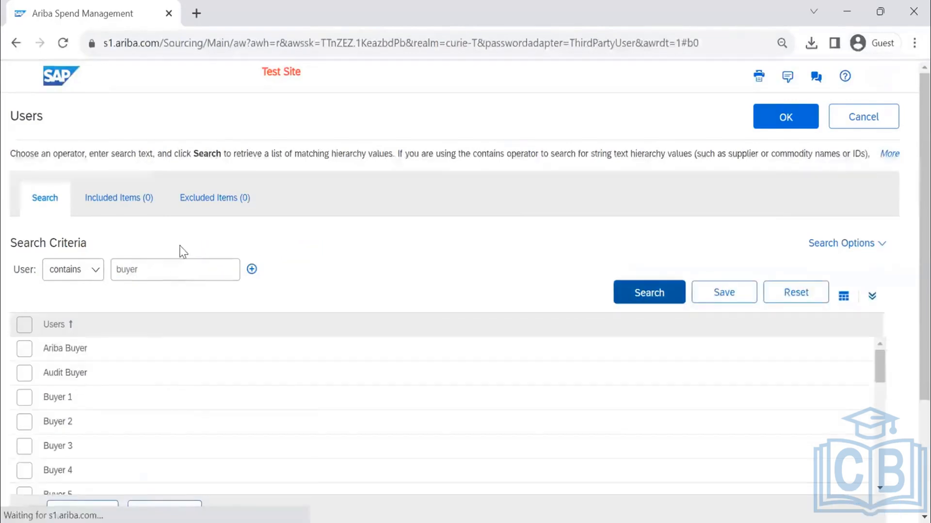
Include Buyer 7 in the Preparer filter and finish editing to run the Approval History report.
scroll(46, 436, down, 3)
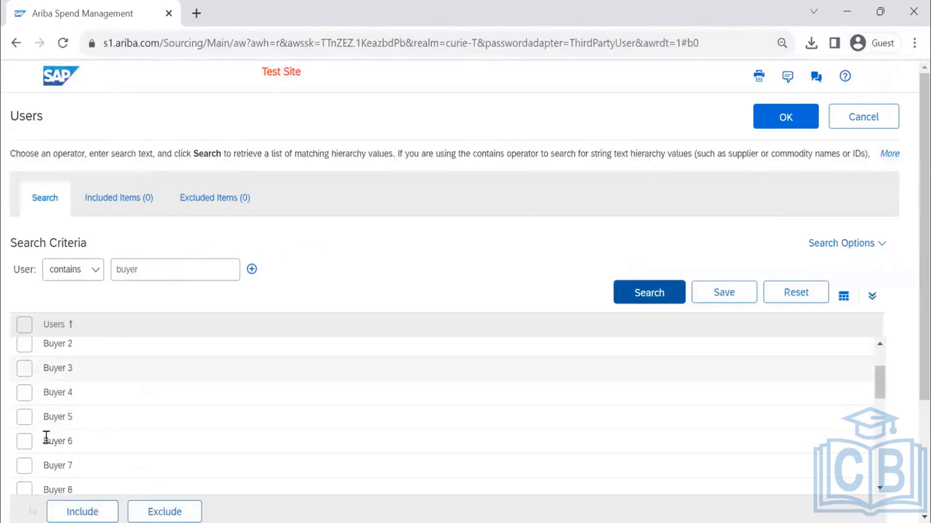
click(24, 468)
click(83, 506)
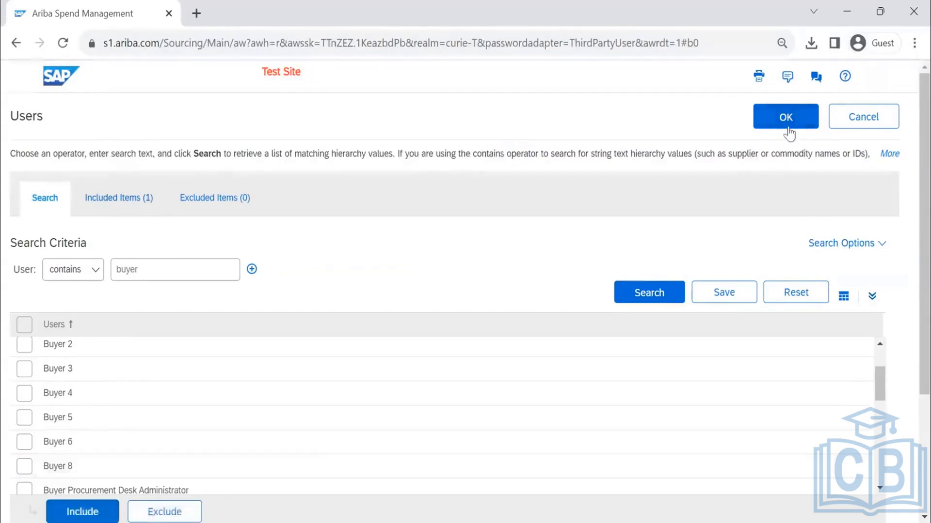
click(788, 130)
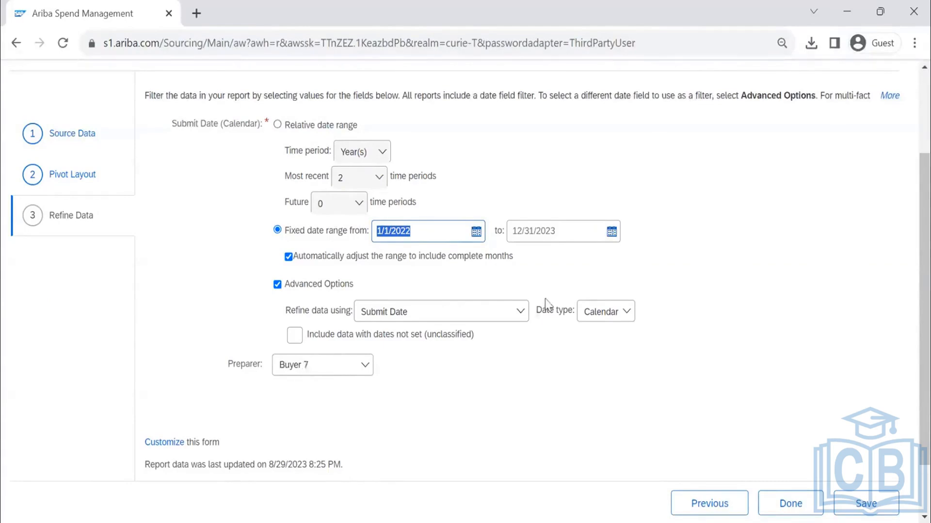
scroll(548, 301, up, 2)
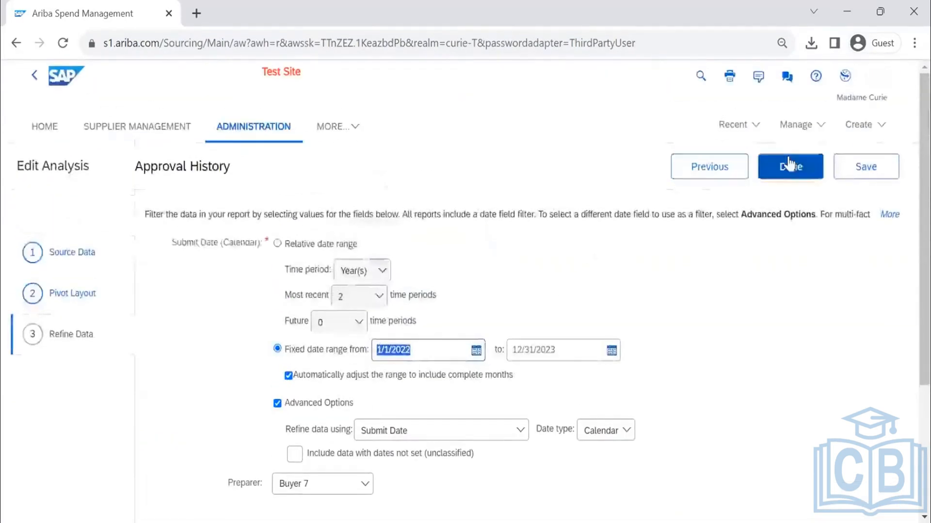
click(790, 166)
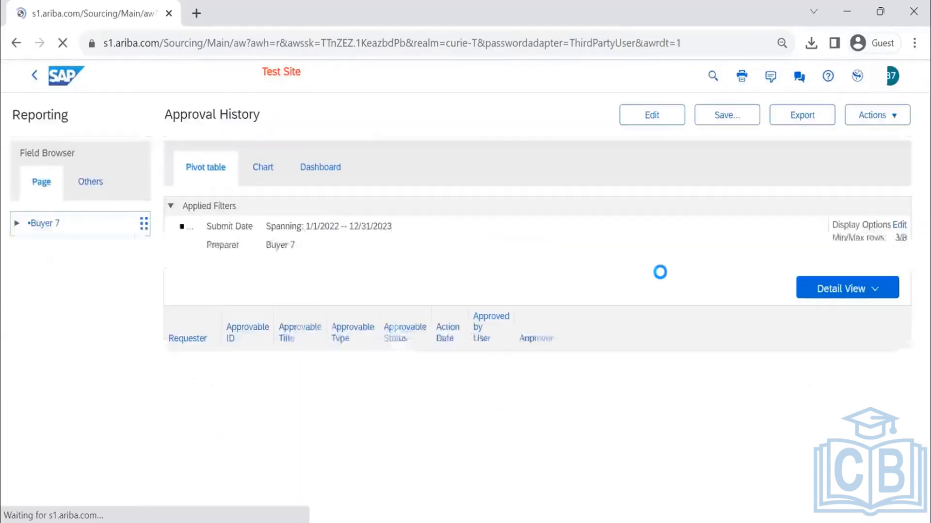
Review the Approval History pivot table rows for preparer Buyer 7, from the first requester through the last entries.
scroll(203, 359, down, 3)
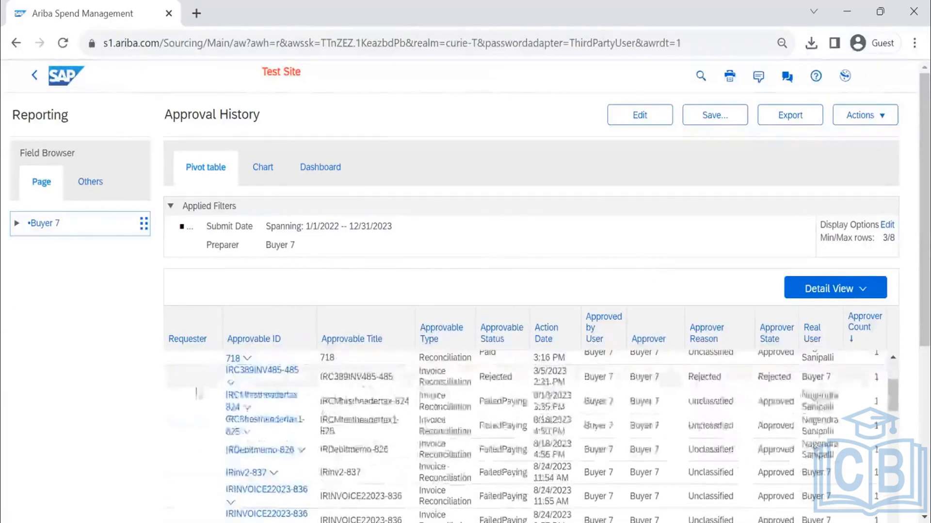
scroll(881, 318, up, 3)
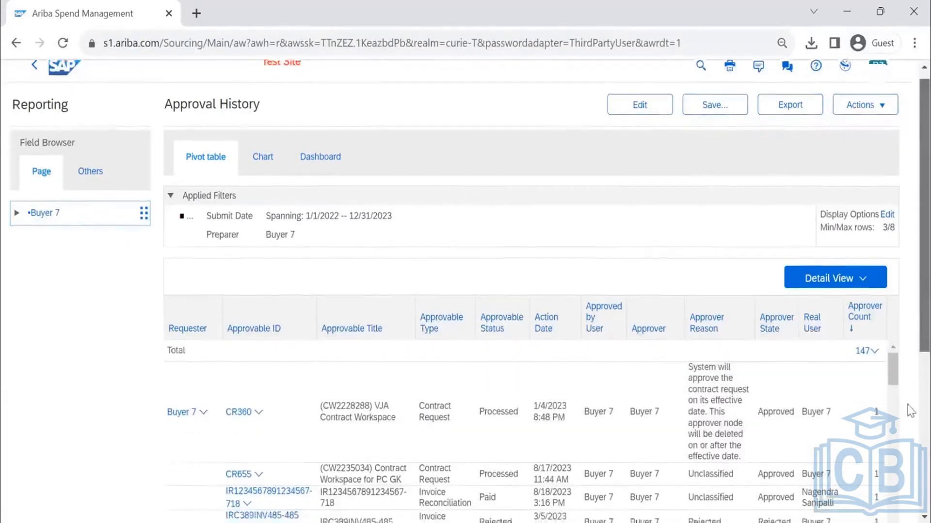
scroll(907, 353, down, 4)
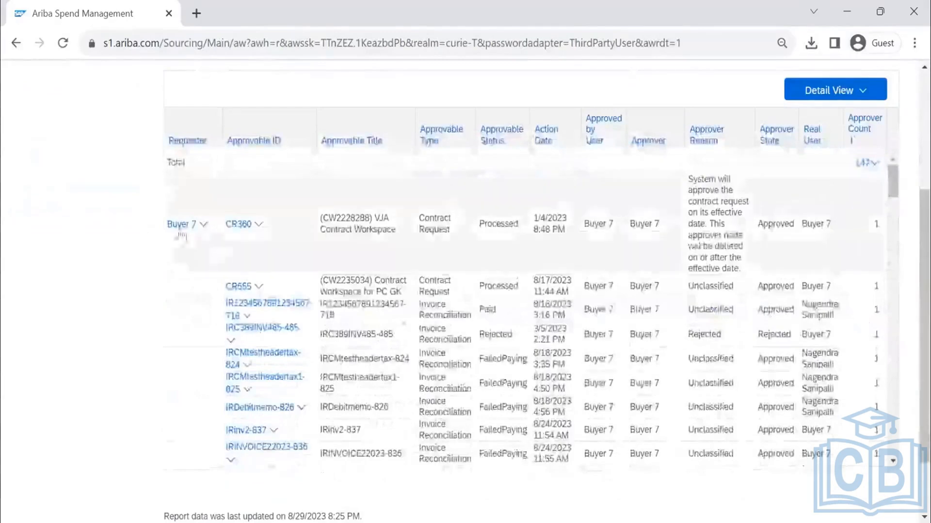
scroll(326, 267, down, 5)
scroll(326, 267, down, 5)
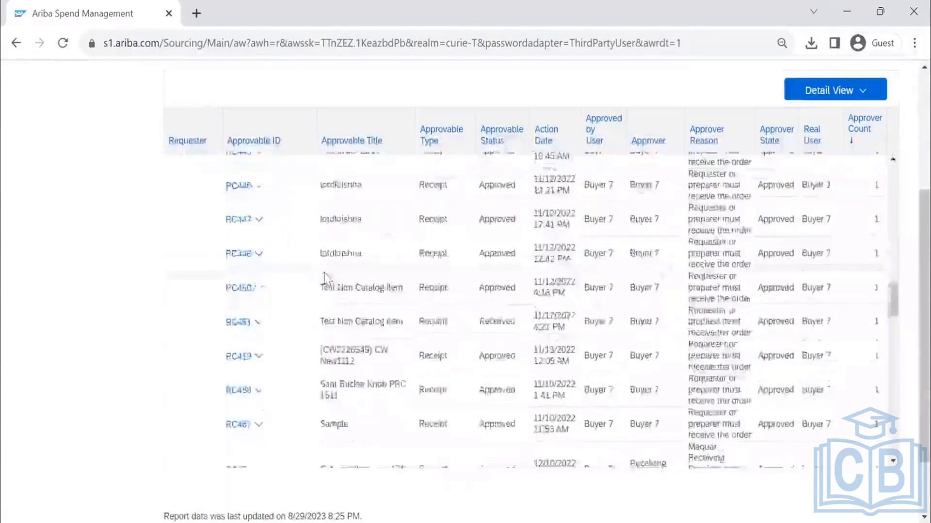
scroll(324, 277, down, 10)
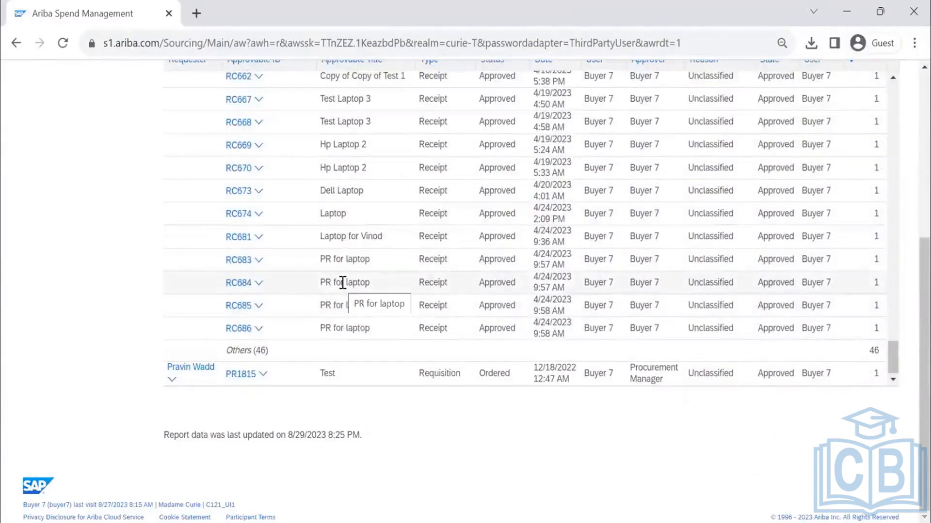
scroll(652, 124, up, 15)
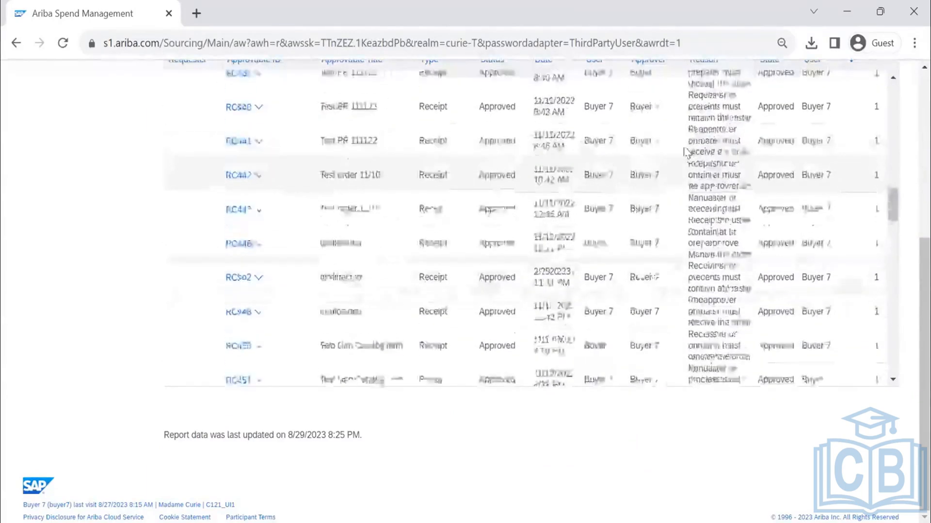
scroll(682, 154, up, 10)
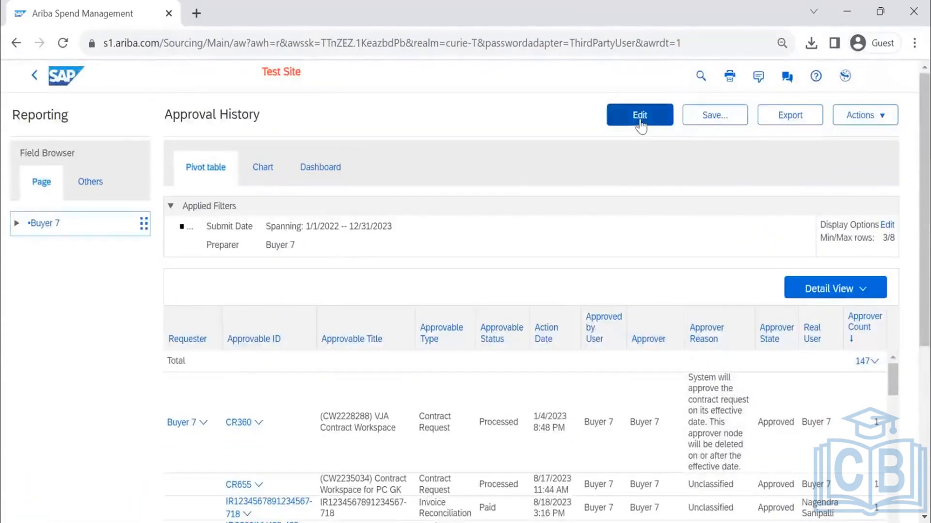
Edit the Approval History report again, set the Preparer filter to (All), and finish editing to rerun it.
click(640, 125)
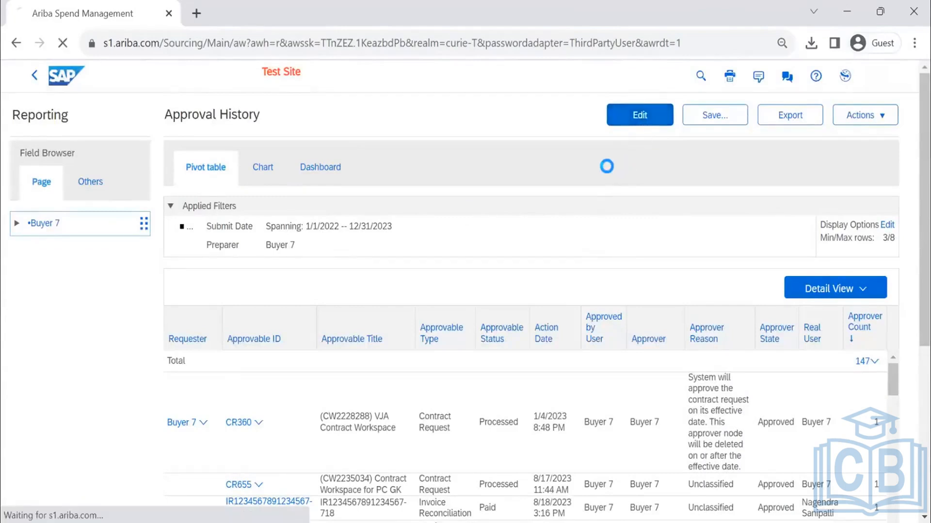
scroll(382, 392, down, 2)
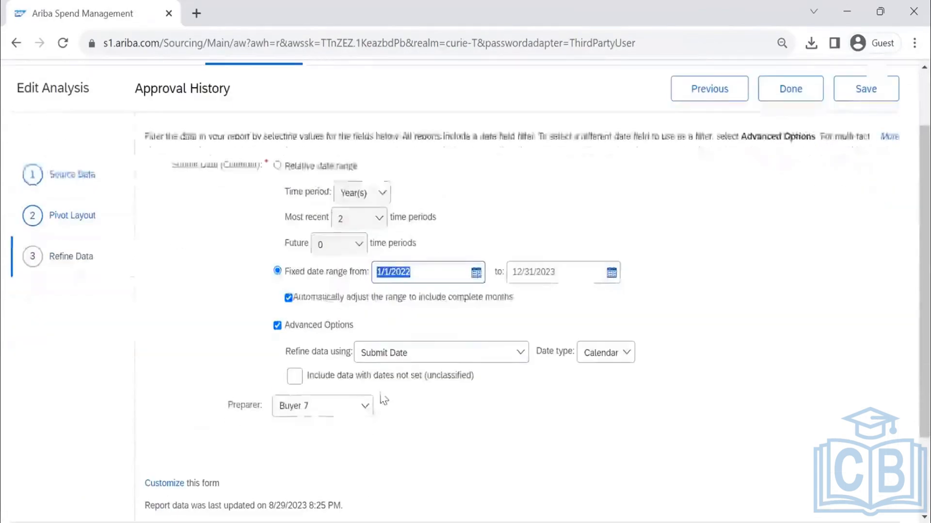
click(365, 407)
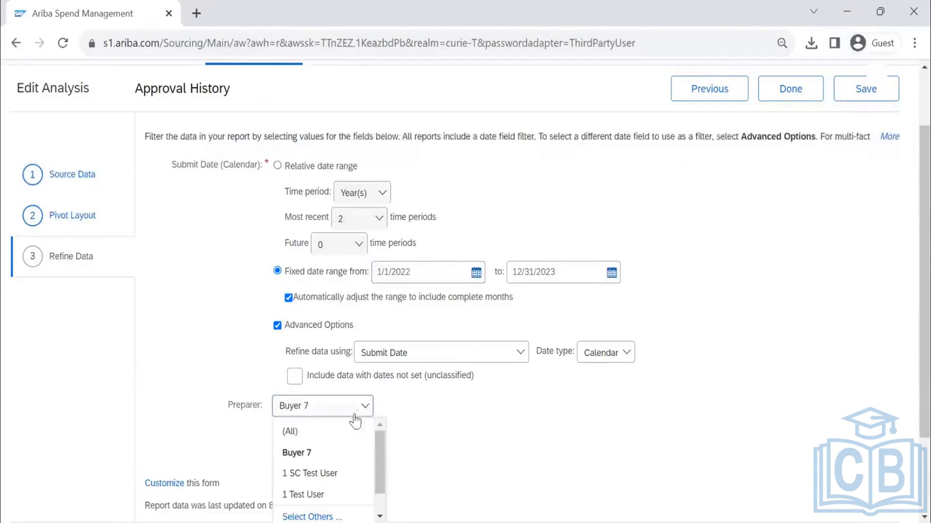
click(335, 434)
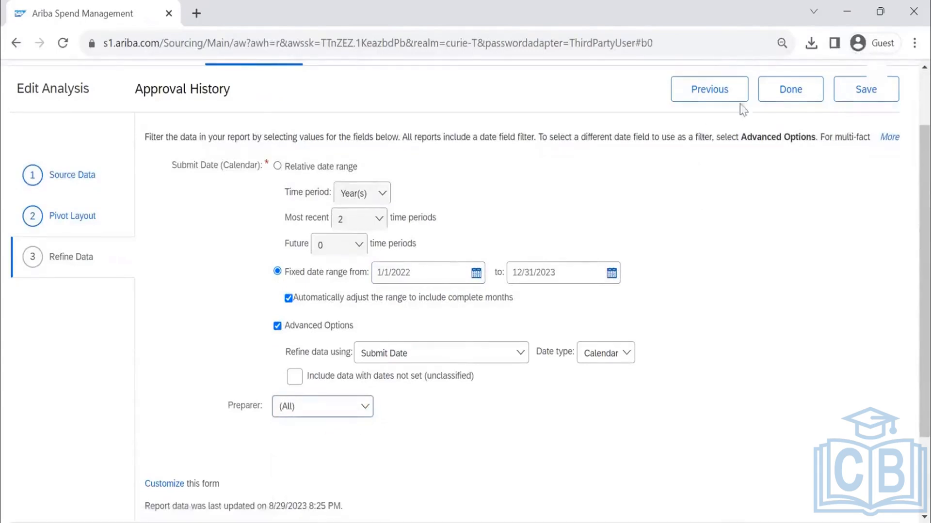
click(790, 89)
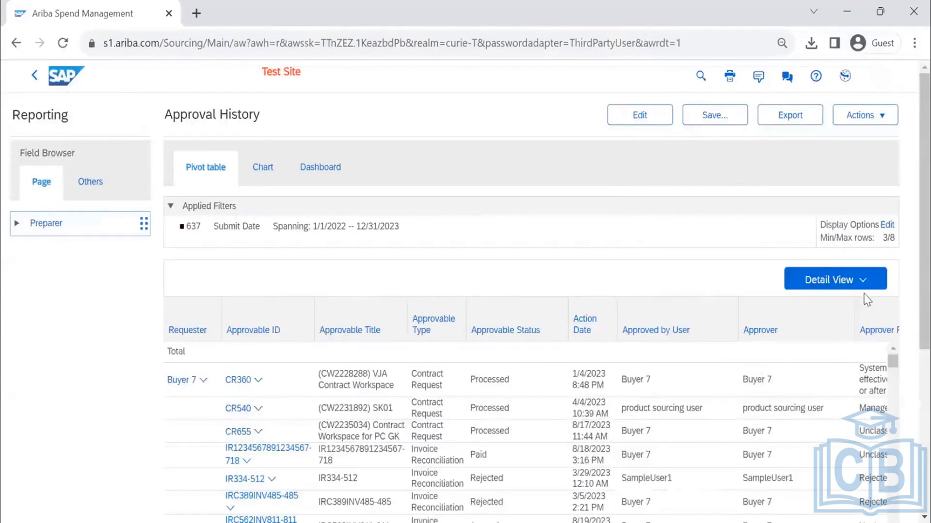
Check the Detail View display options and examine the approval records for all preparers through the end of the table.
click(861, 286)
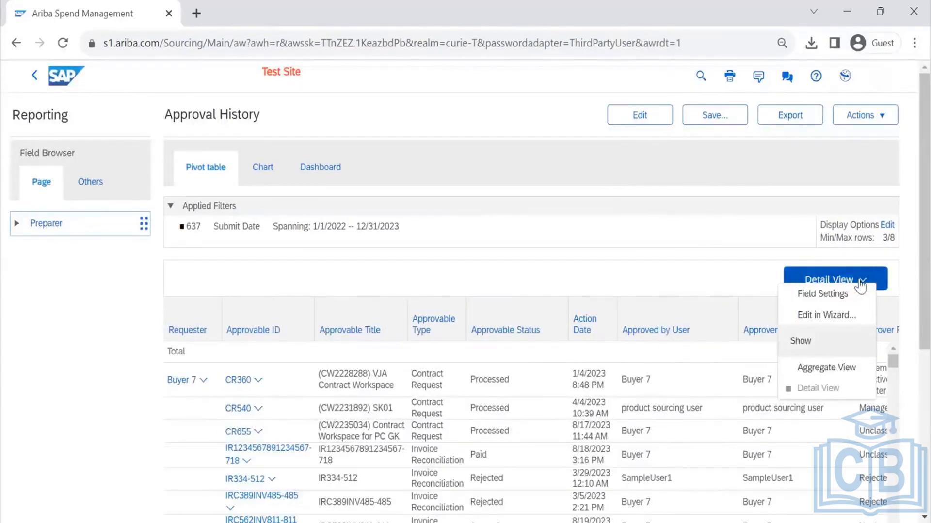
click(684, 216)
scroll(715, 289, down, 2)
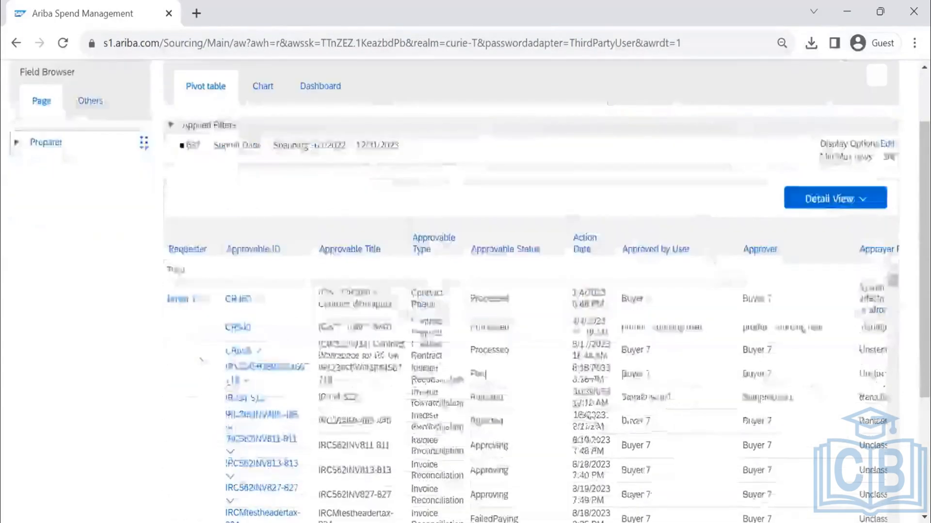
scroll(694, 204, down, 20)
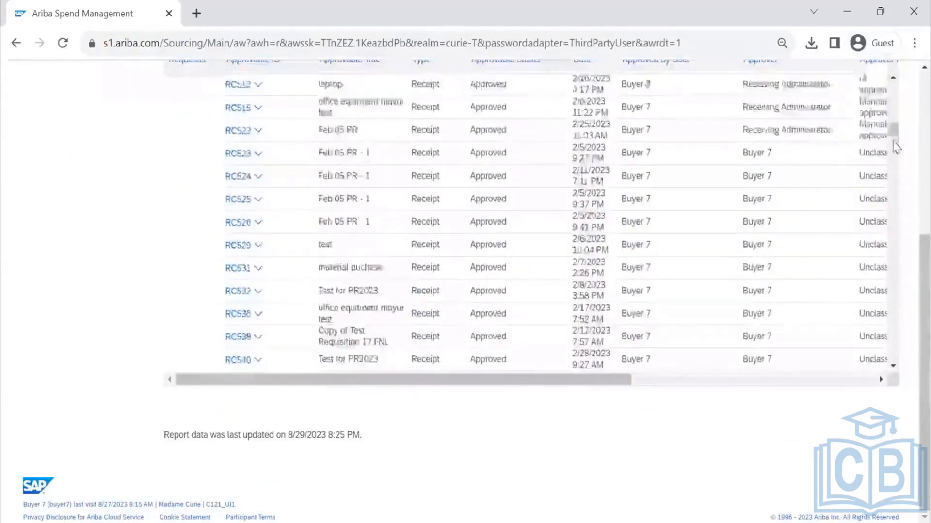
drag(895, 146, 909, 375)
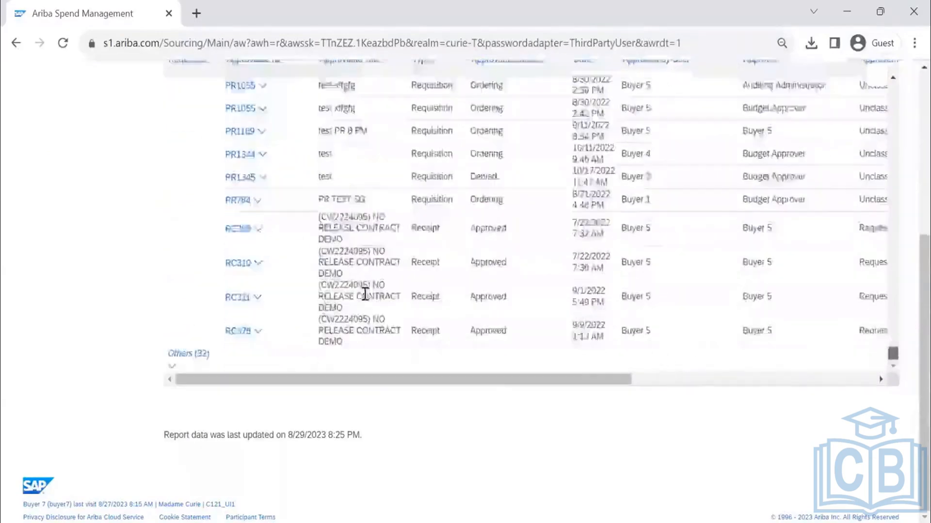
scroll(365, 294, up, 5)
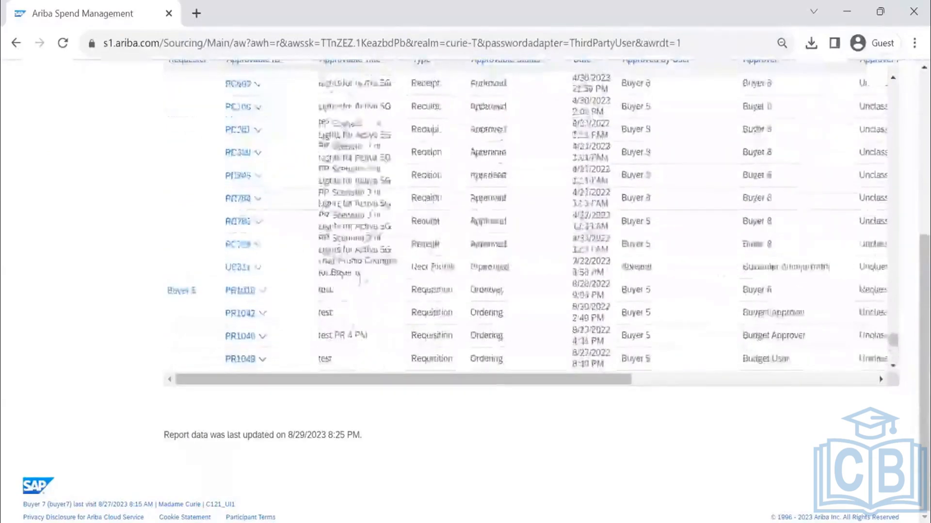
scroll(363, 274, down, 10)
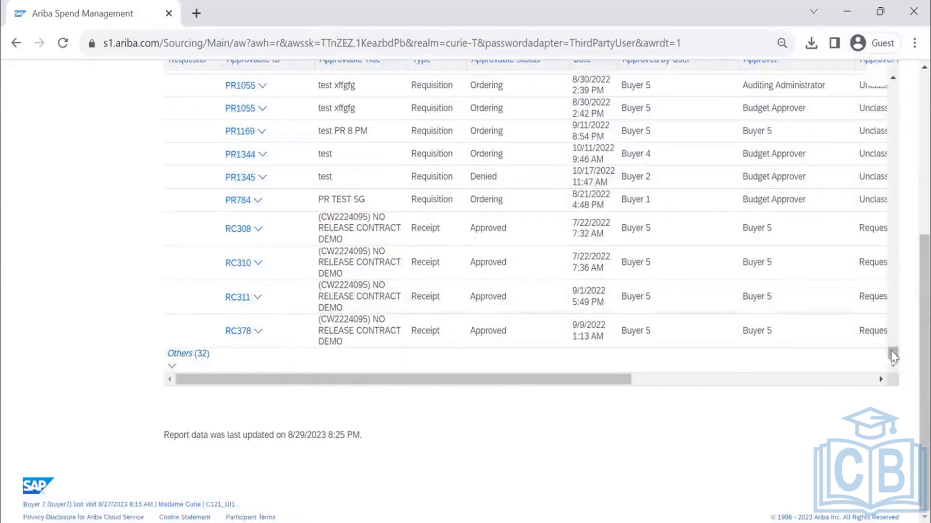
scroll(892, 204, up, 2)
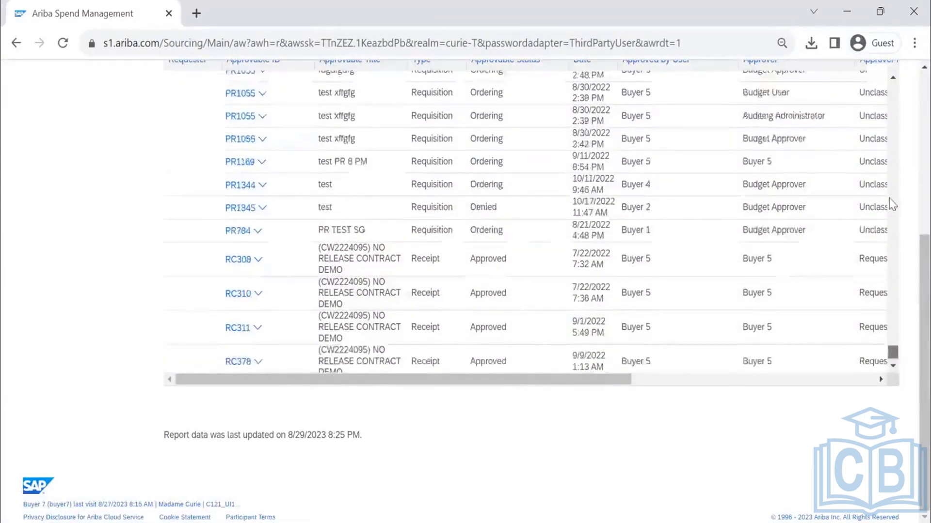
scroll(892, 203, up, 15)
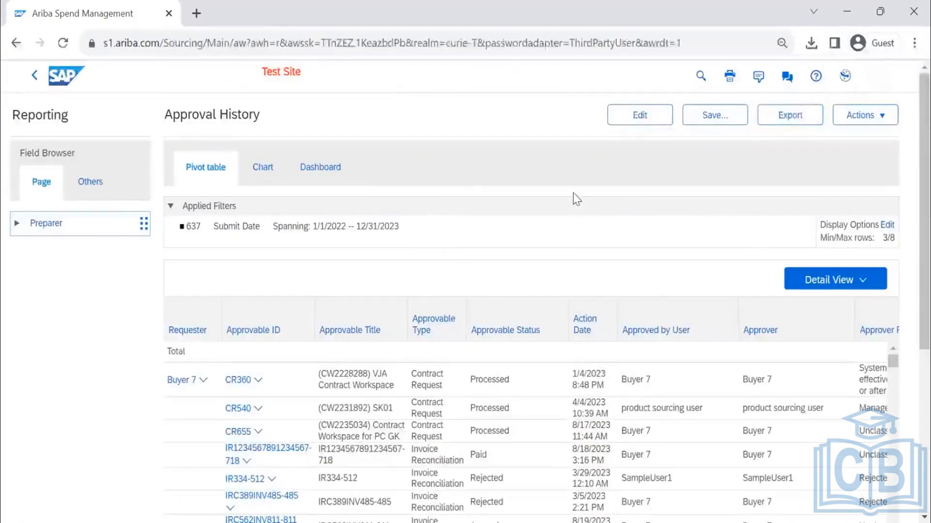
Leave the changed Approval History report and name the copy to save DEMO REPORTS.
click(34, 78)
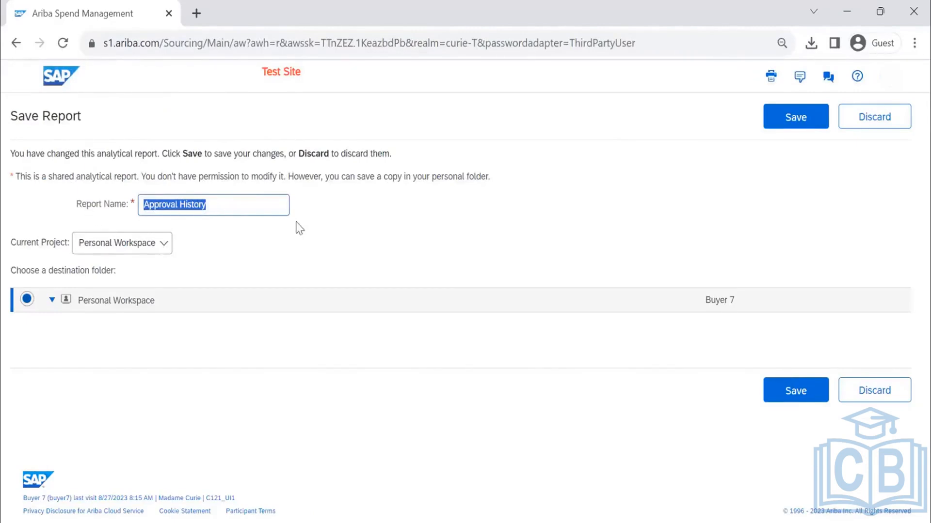
text(DEMO)
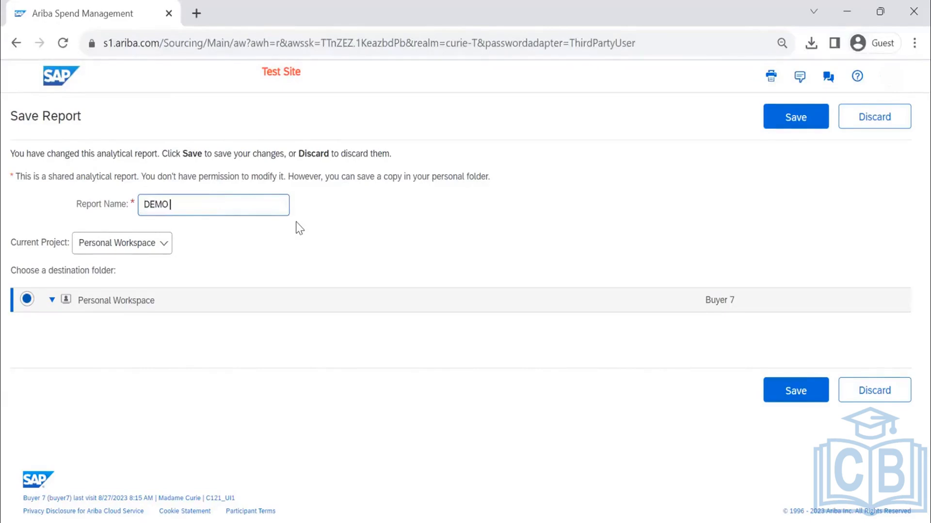
text( REPORTS)
Choose Public Reports as the current project, expand its folders, and select TEST ANGIE REPORTS as the destination folder.
click(101, 253)
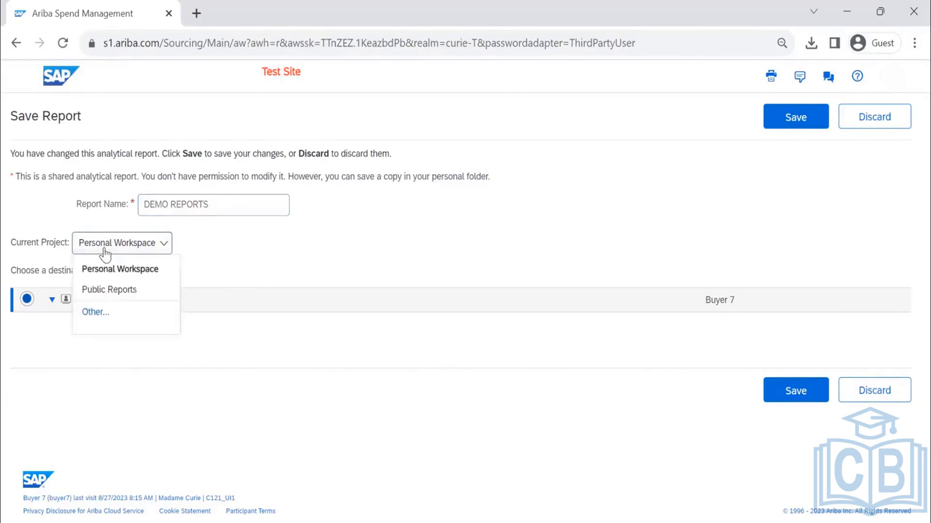
click(120, 296)
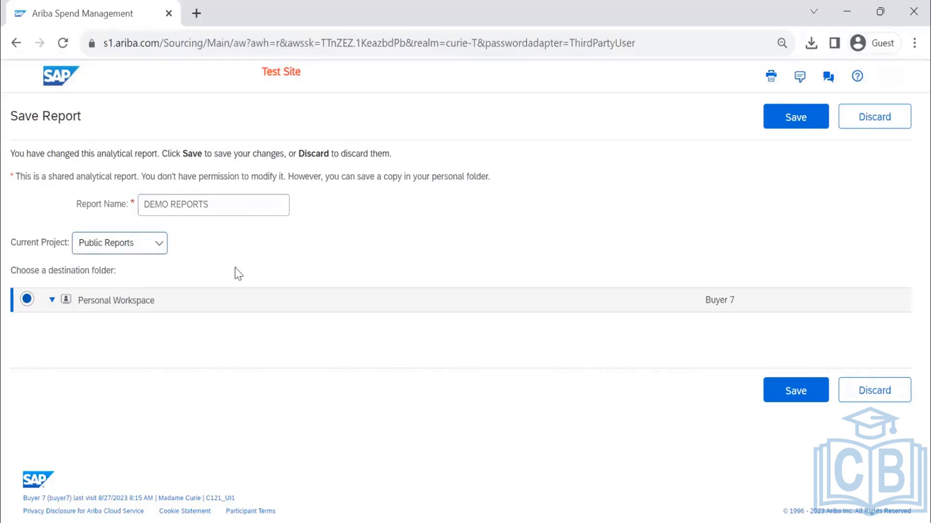
scroll(162, 362, down, 2)
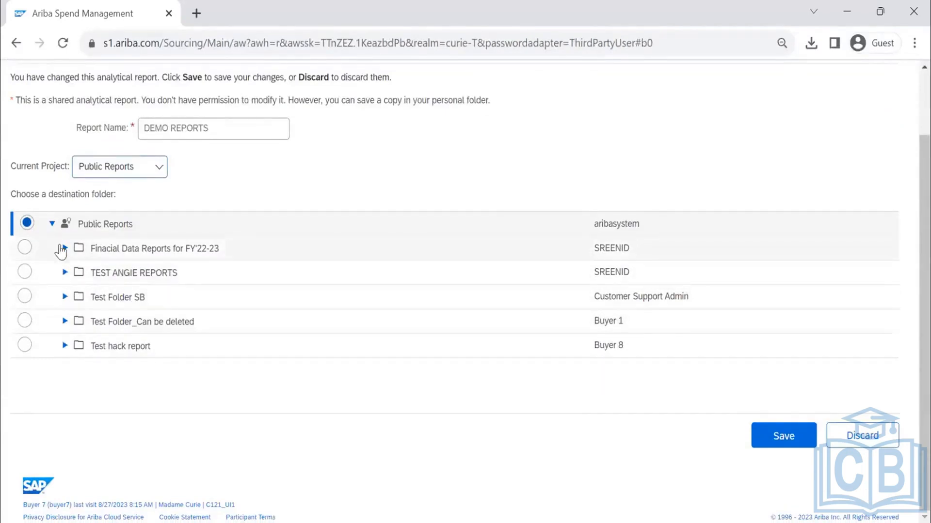
click(73, 296)
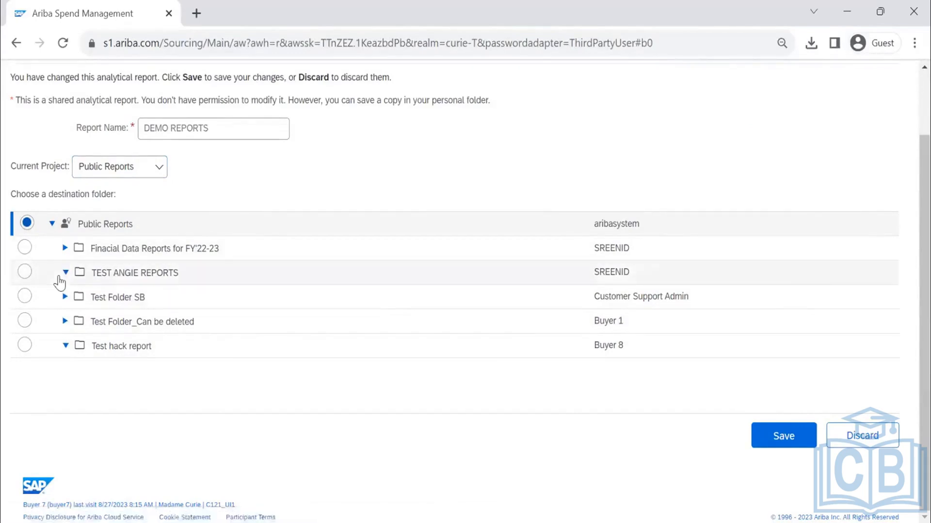
click(24, 273)
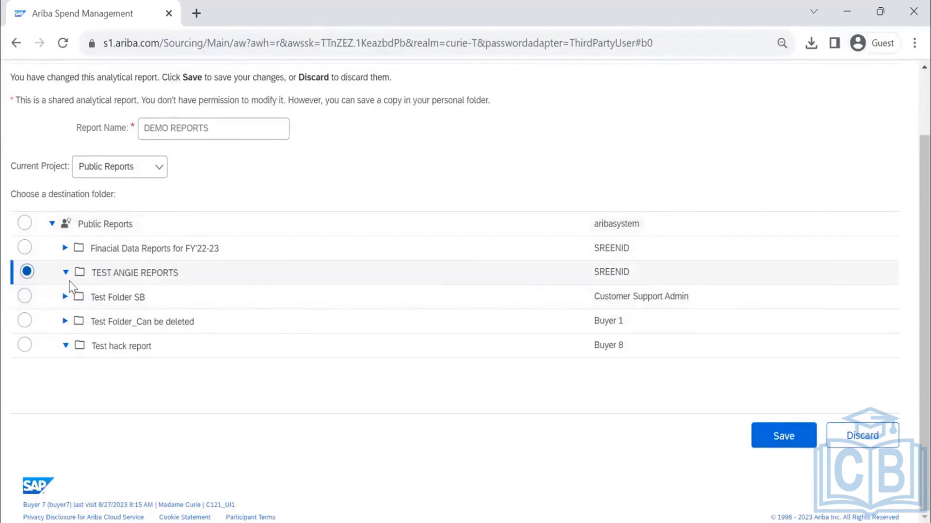
Set the current project to Personal Workspace and save the report copy there.
click(154, 168)
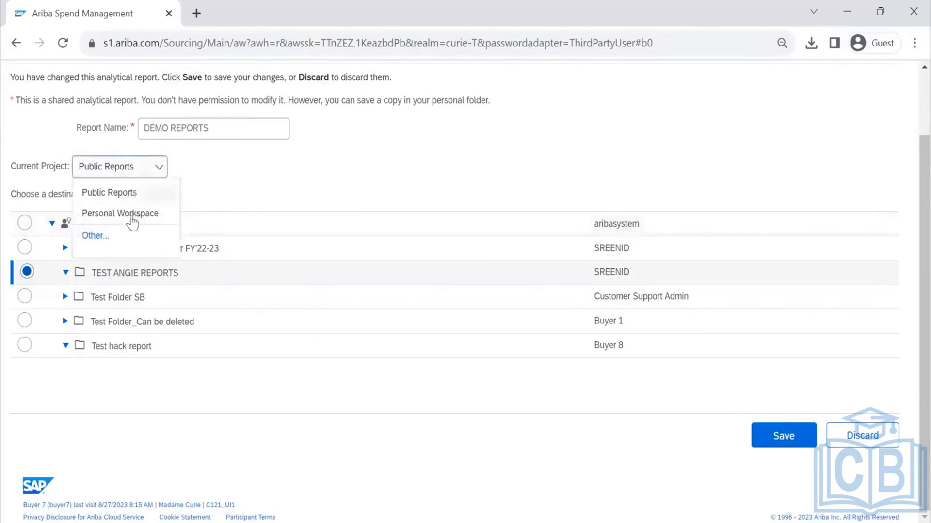
click(131, 211)
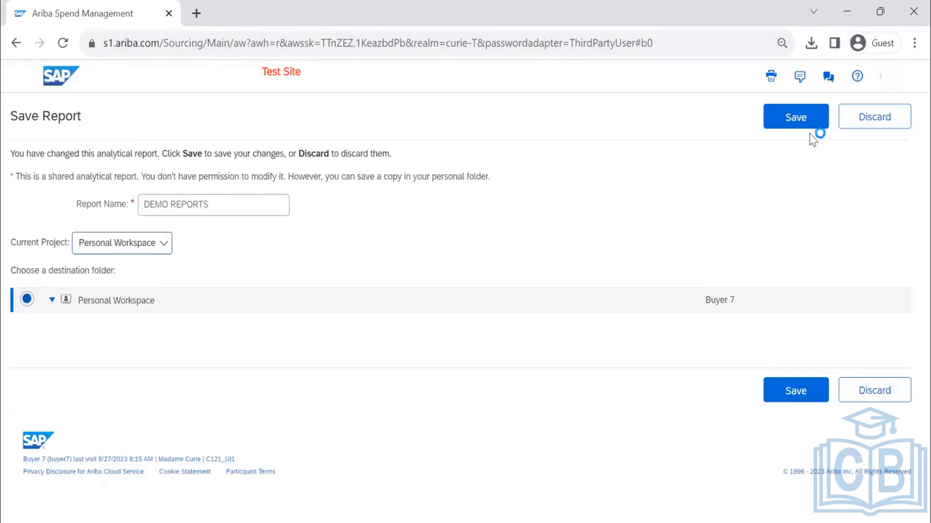
click(795, 117)
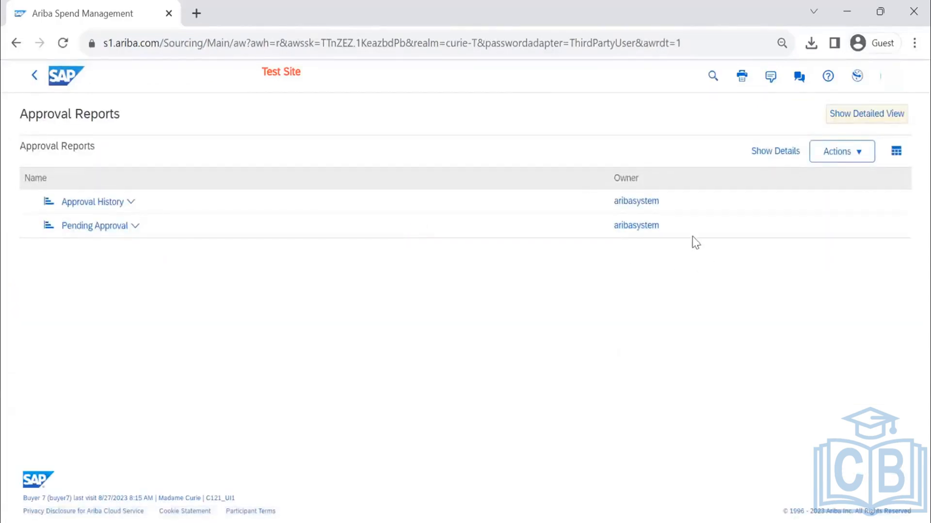
Return to Prepackaged Reports, open the Ariba Benchmark Program Reports folder, and open its Event Level Summary report.
click(35, 76)
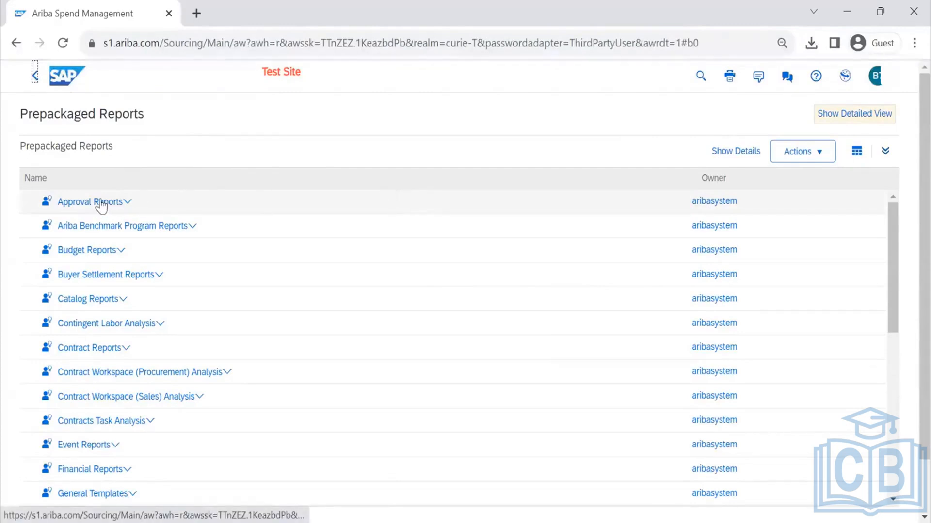
click(187, 228)
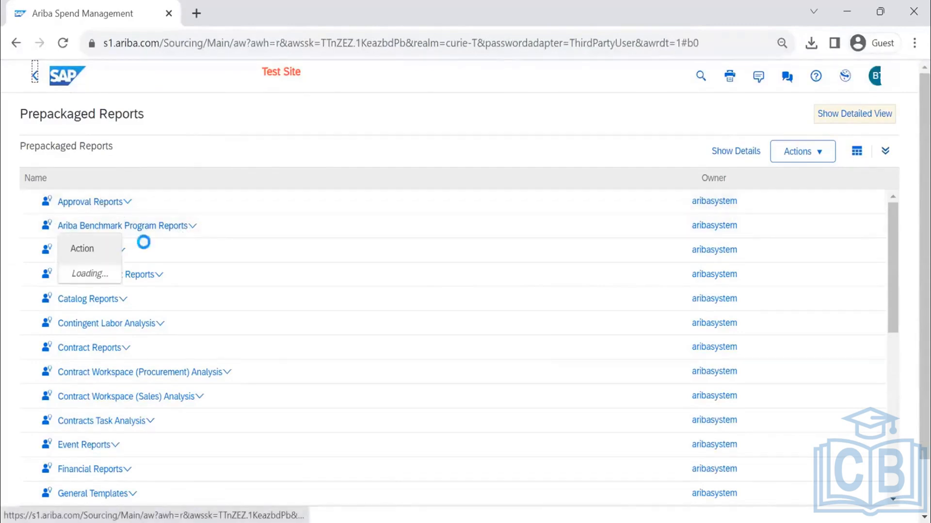
click(93, 275)
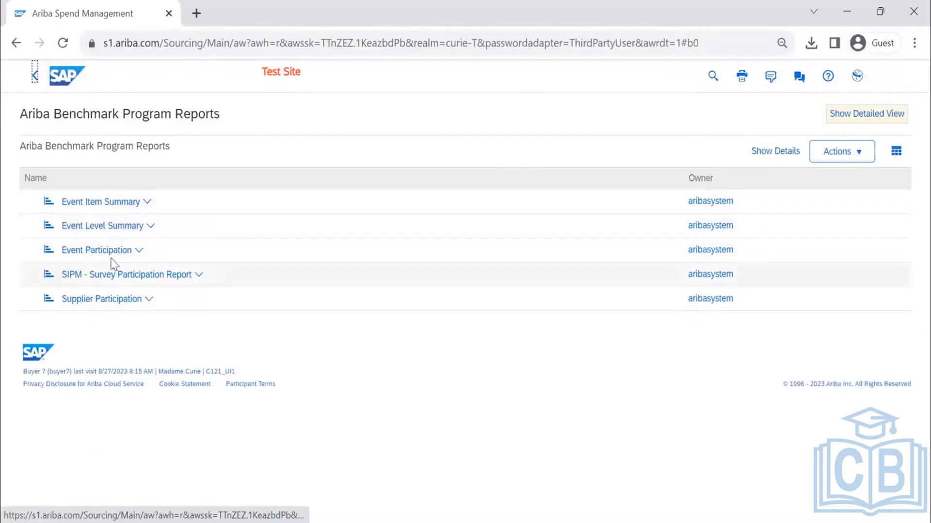
click(127, 238)
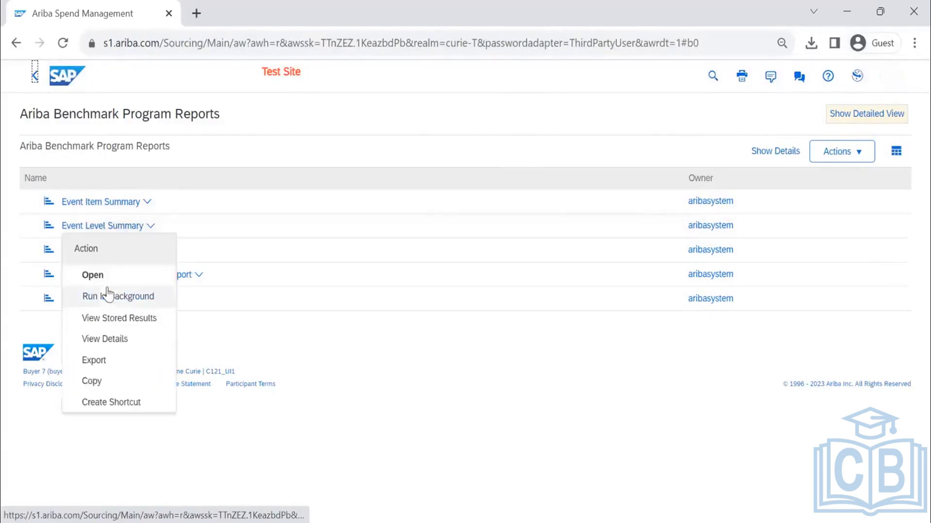
click(108, 297)
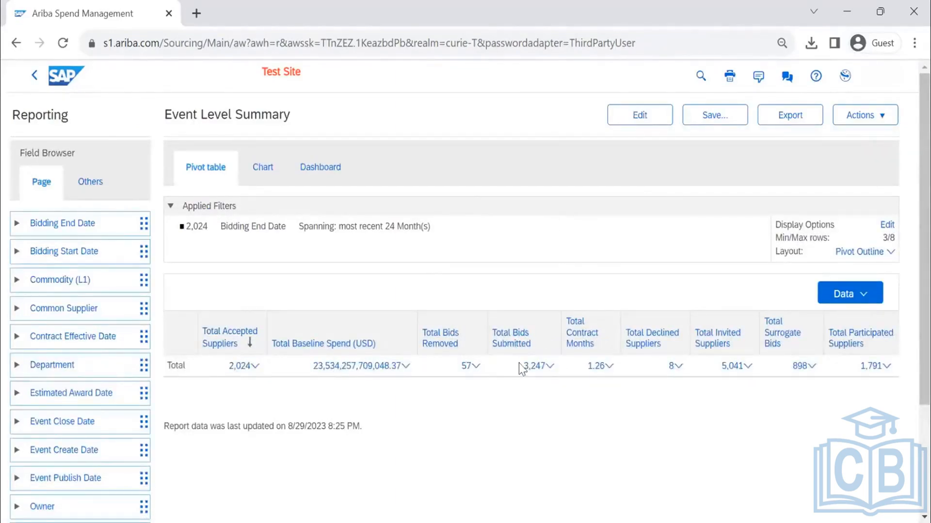
Switch the Event Level Summary pivot table between Detail View and Aggregate View, leaving it in Detail View.
click(846, 298)
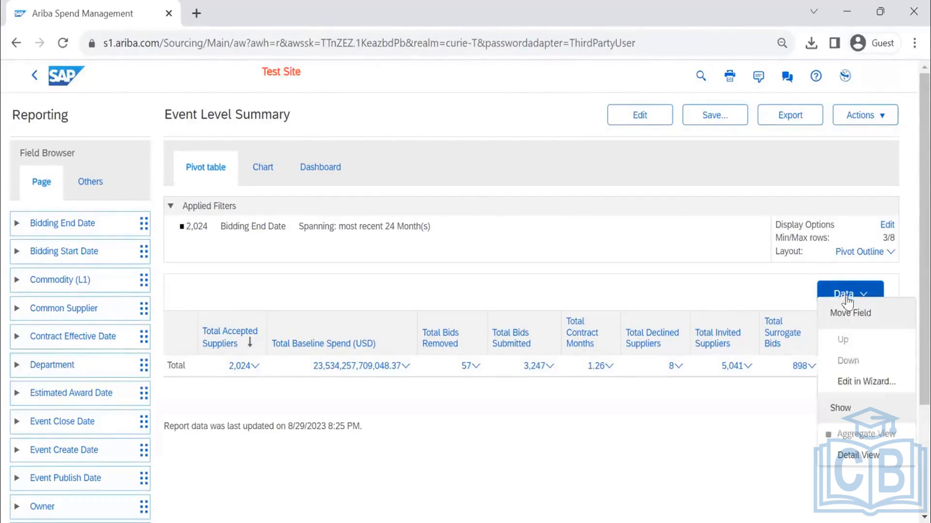
click(860, 455)
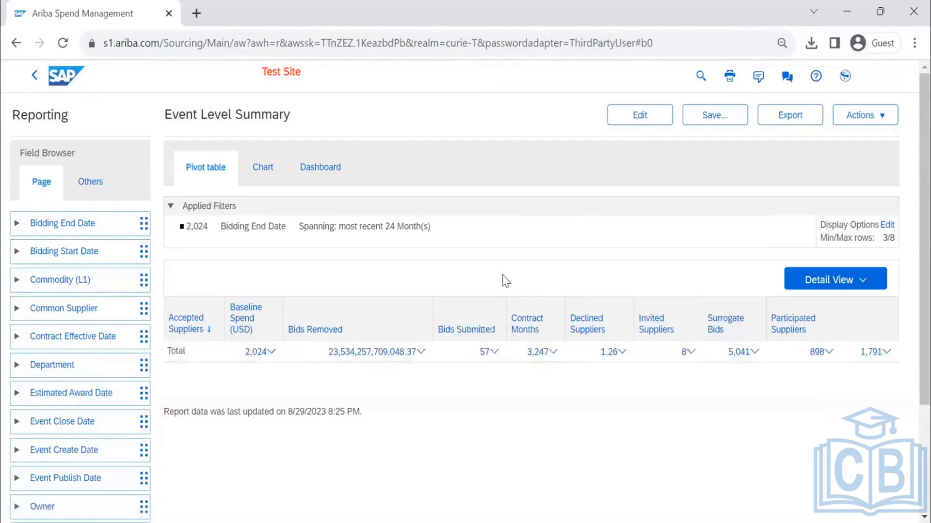
click(826, 285)
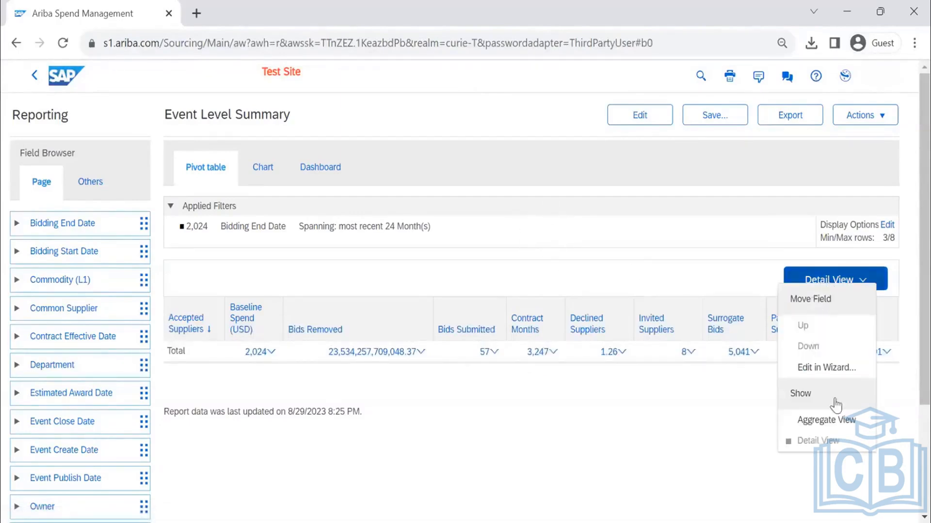
click(522, 450)
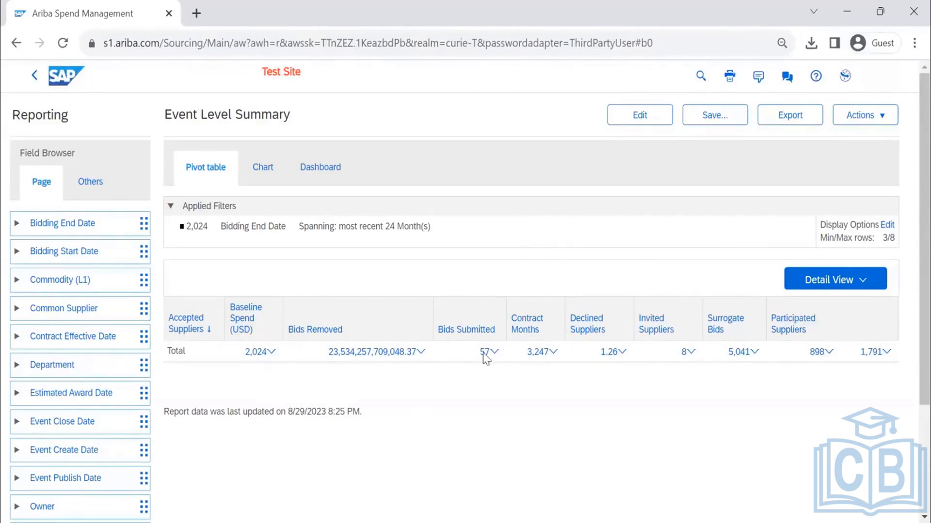
click(813, 286)
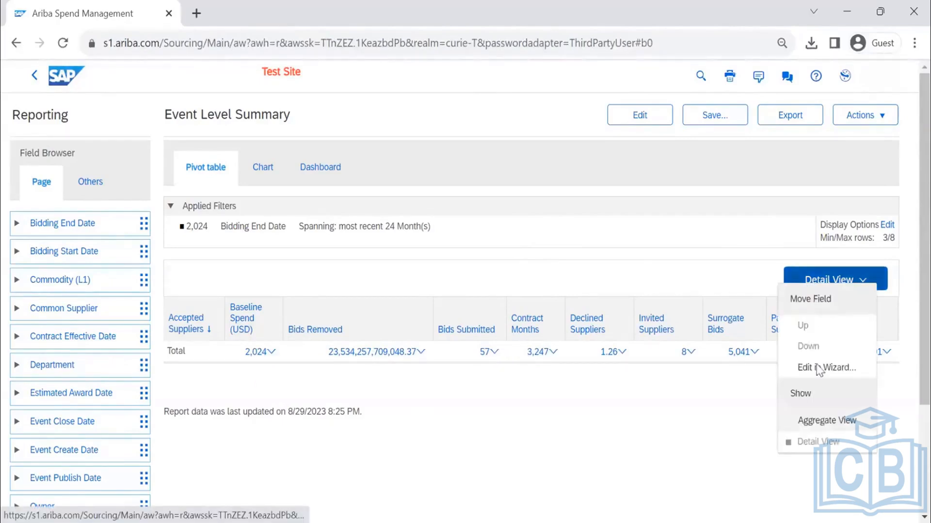
click(819, 361)
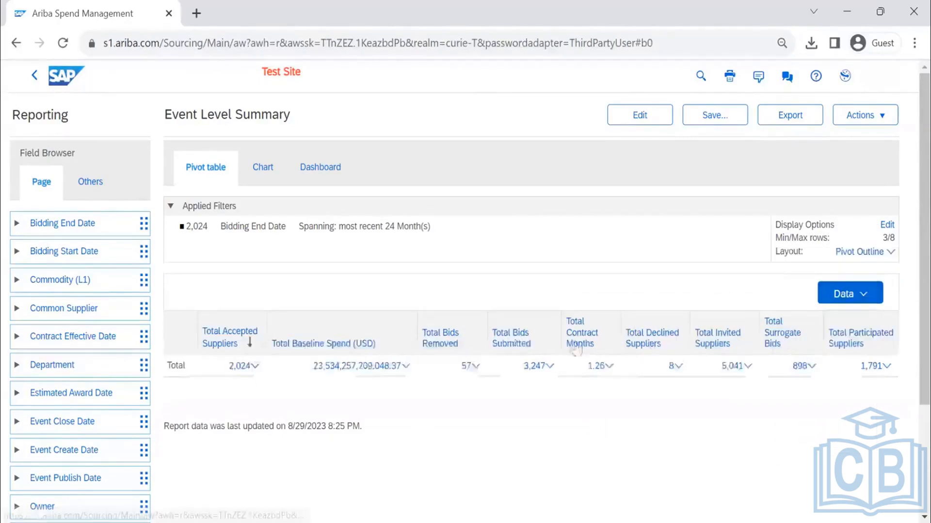
click(840, 292)
click(859, 457)
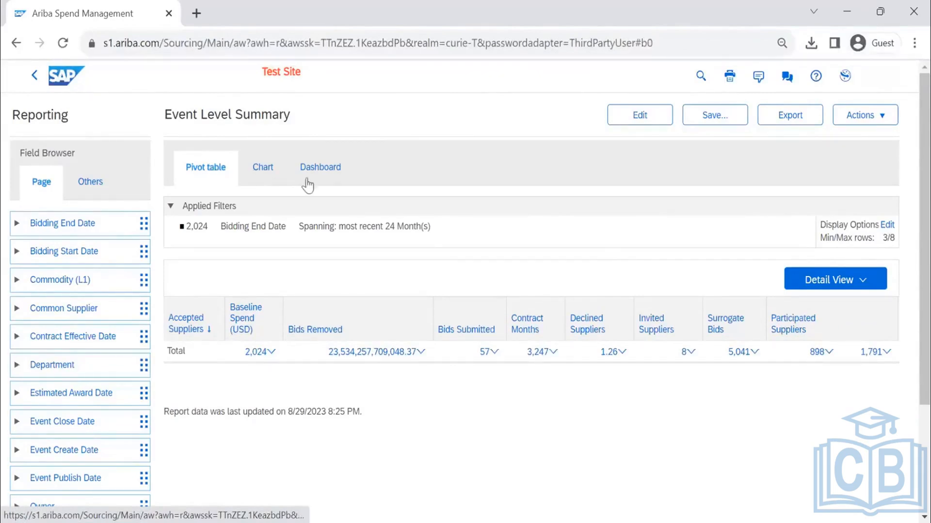
Open the report's dashboard options and add its pivot table to the dashboard.
click(326, 172)
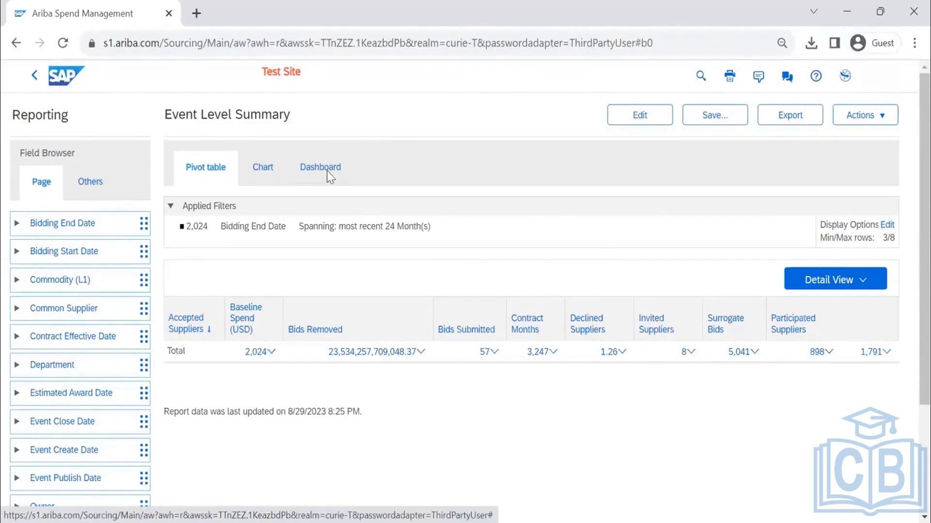
scroll(251, 423, down, 2)
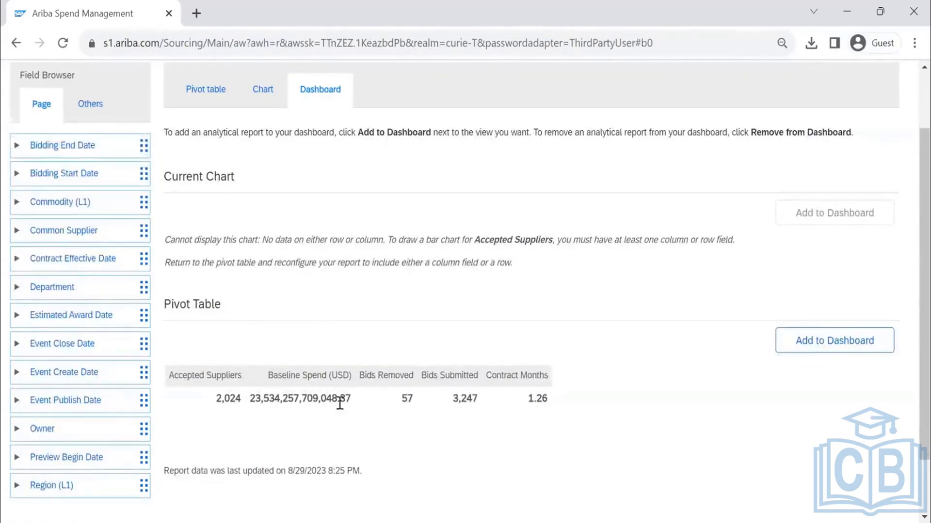
click(853, 351)
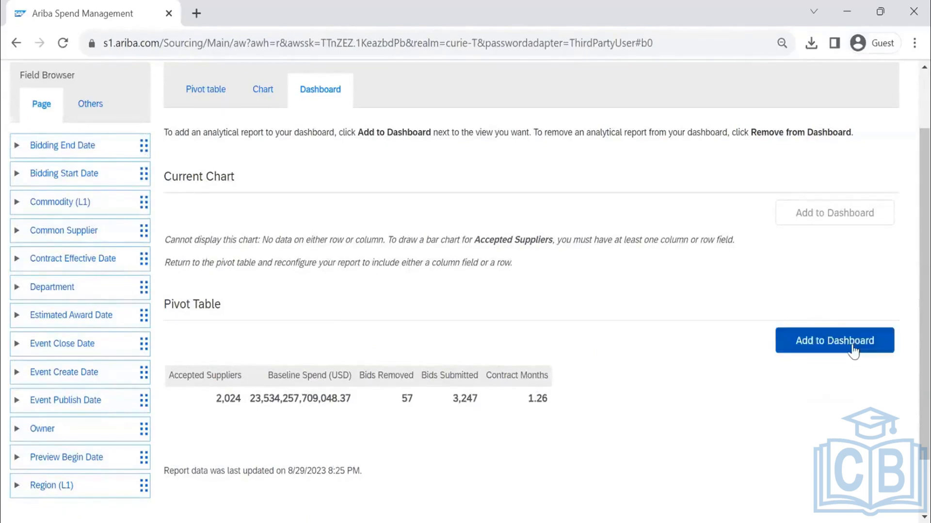
click(853, 346)
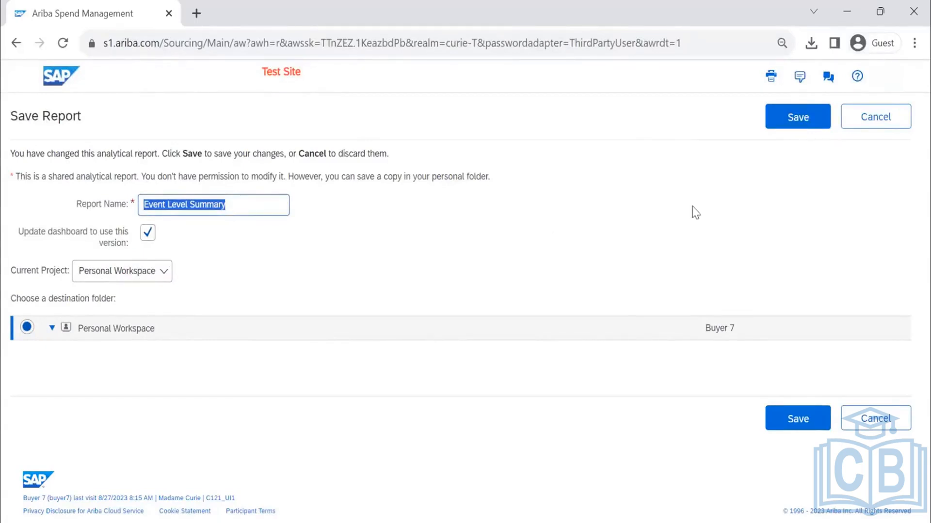
Save the Event Level Summary copy in the Personal Workspace and review its placement in the Home dashboard layout.
click(795, 118)
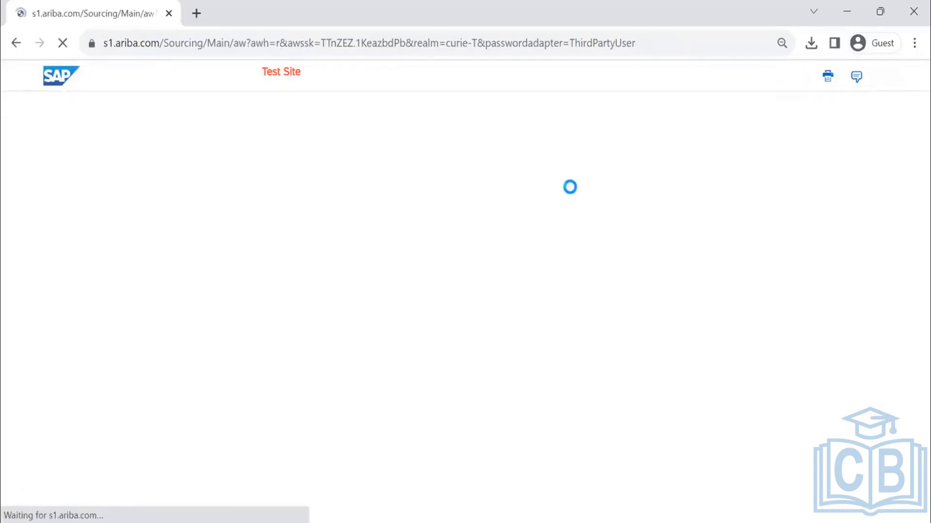
click(880, 122)
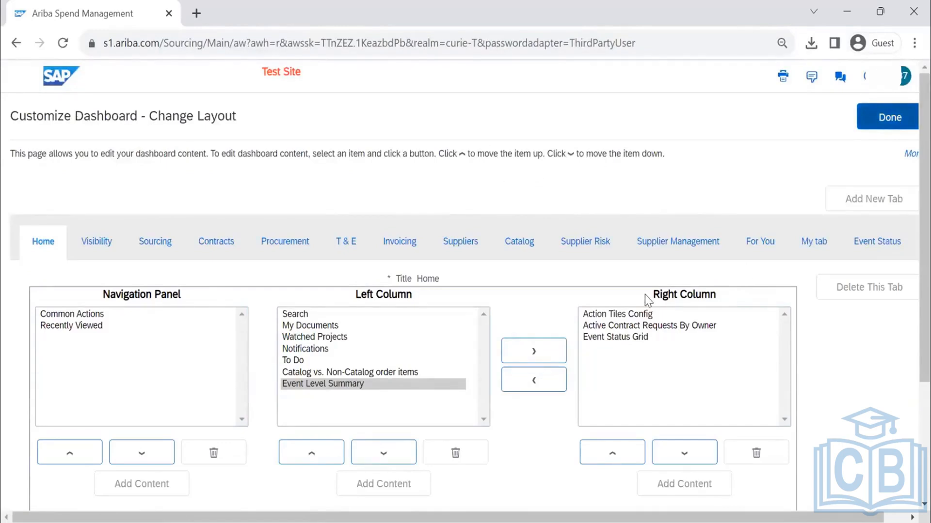
scroll(857, 166, down, 3)
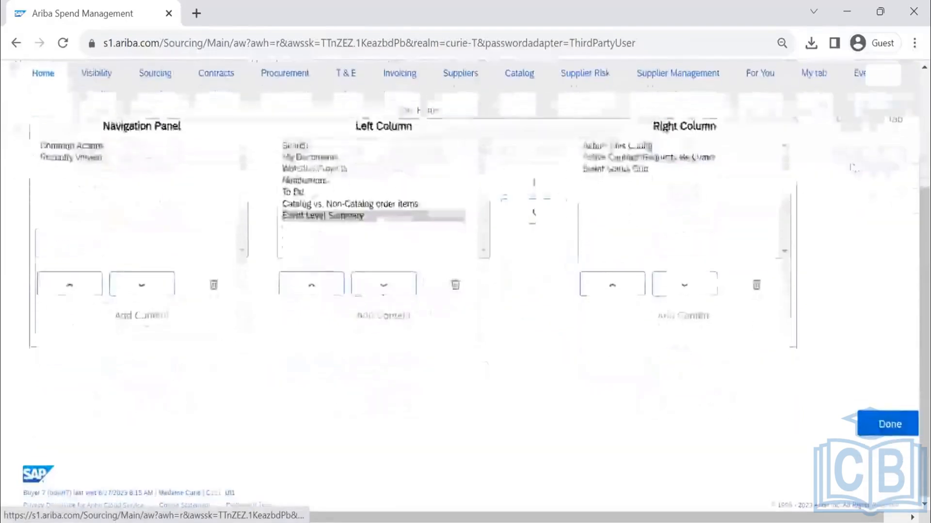